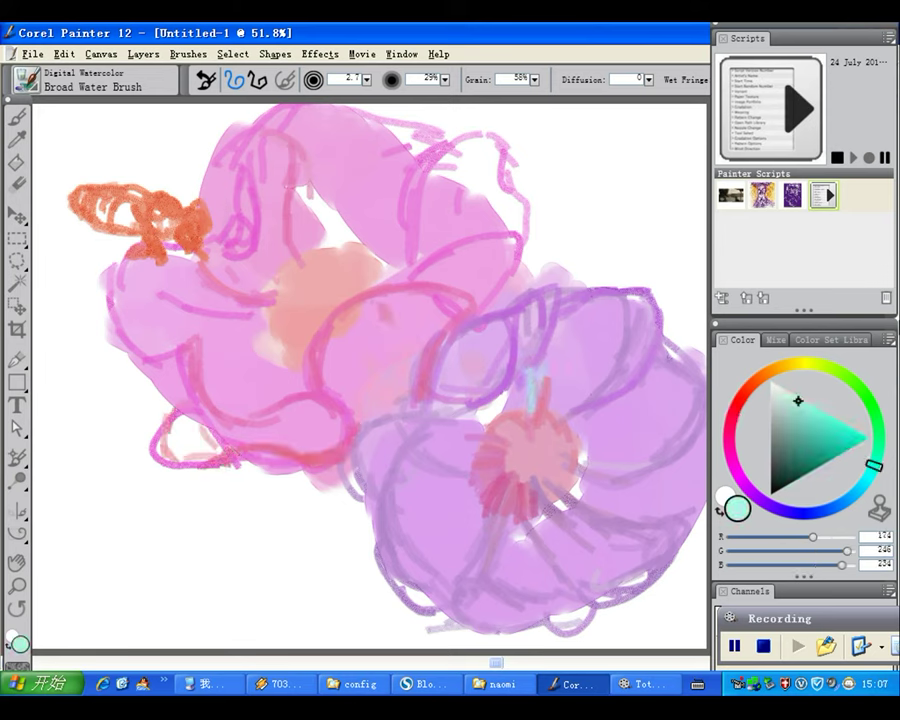
Step: Dab pale pink and soft green watercolor onto the body and head of the orange insect
left_click(743, 393)
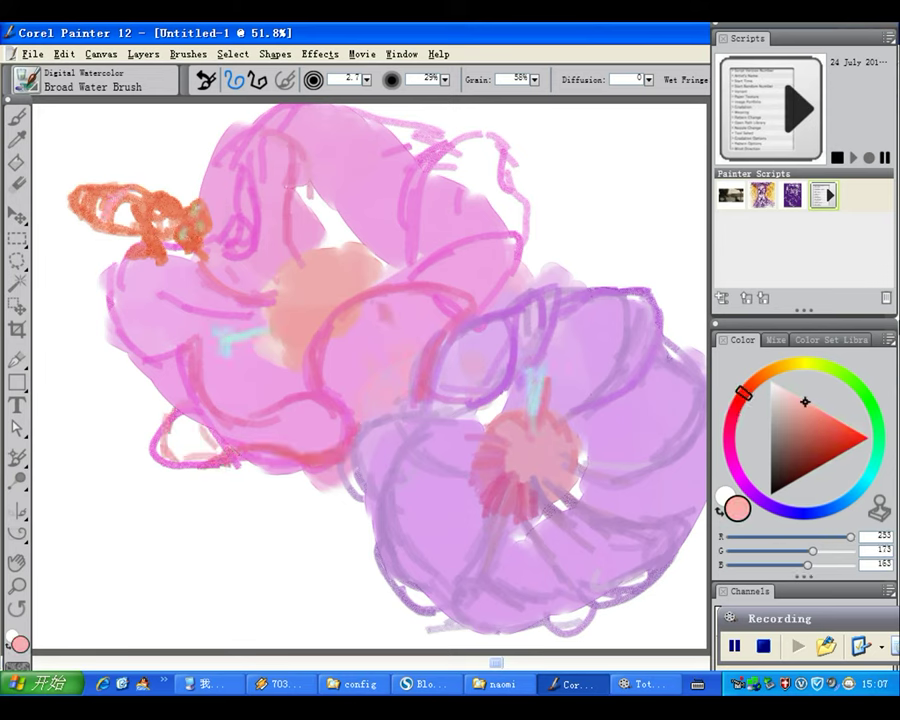
left_click(759, 377)
left_click(789, 397)
left_click(872, 422)
left_click(162, 215)
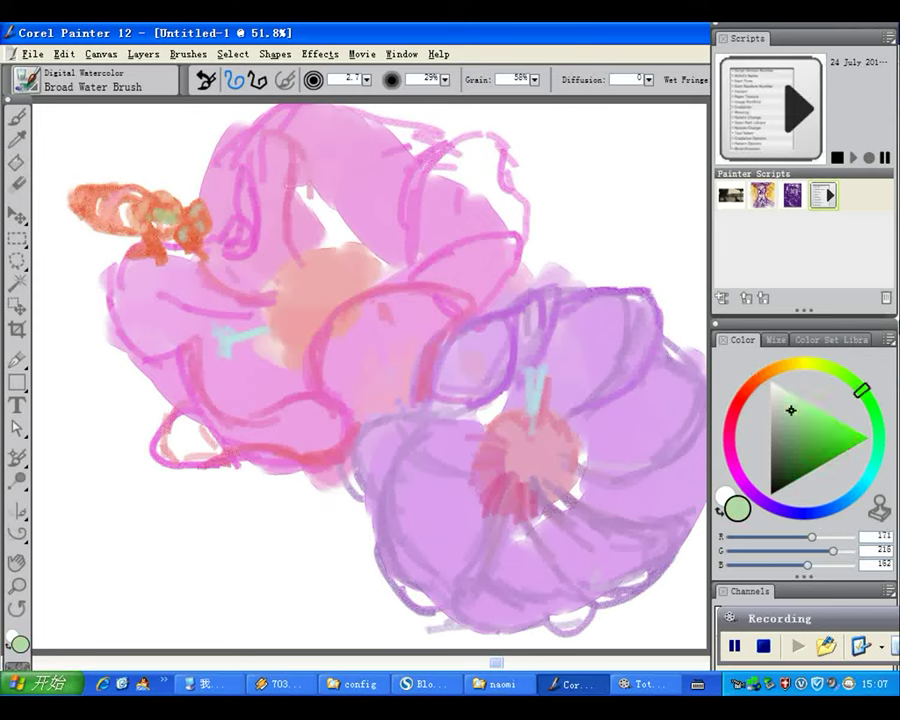
Step: Shade the pink flower's upper inner petal in muted rose and dot the flower's center with orange-red
left_click(752, 383)
left_click(810, 413)
left_click(729, 430)
left_click(817, 437)
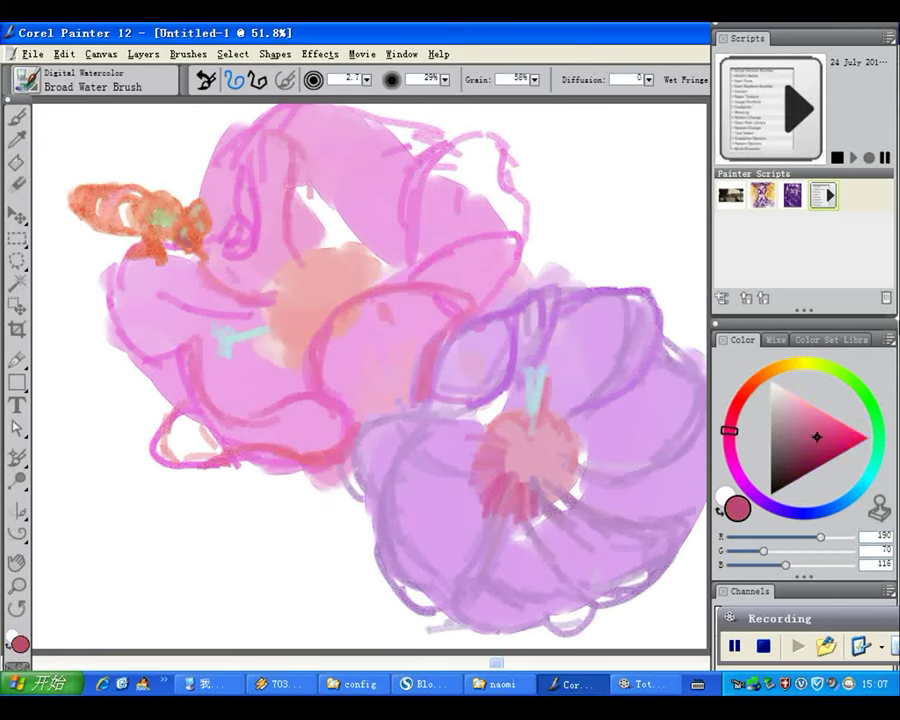
left_click(733, 411)
left_click(825, 441)
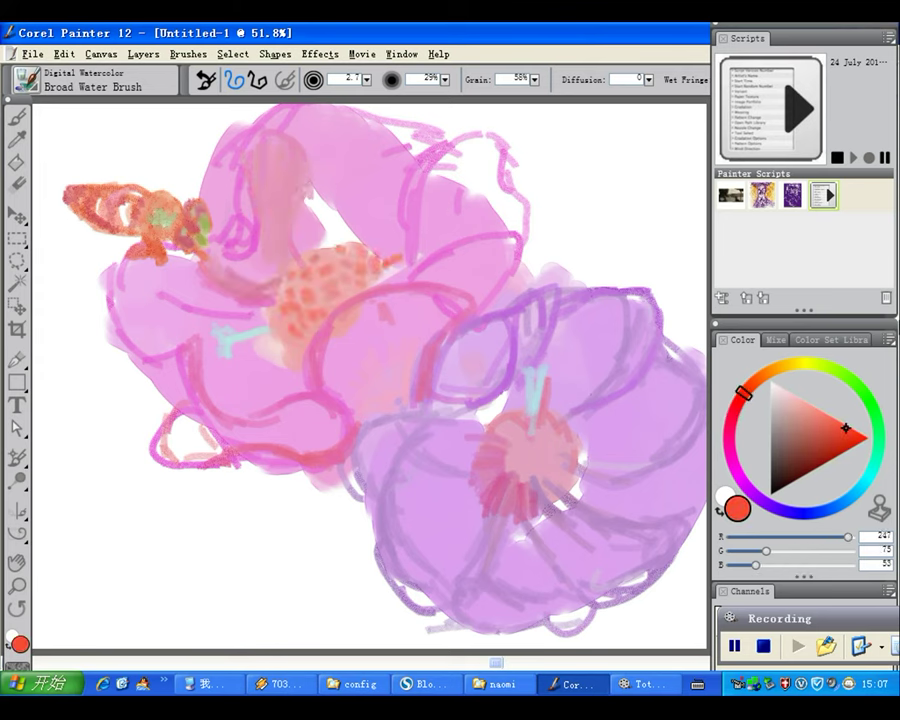
Step: Paint dark crimson filaments along the lower-left rims of both flower centers and add orange-red dabs to the purple flower's center
left_click(729, 432)
left_click(814, 432)
left_click(804, 414)
left_click(812, 439)
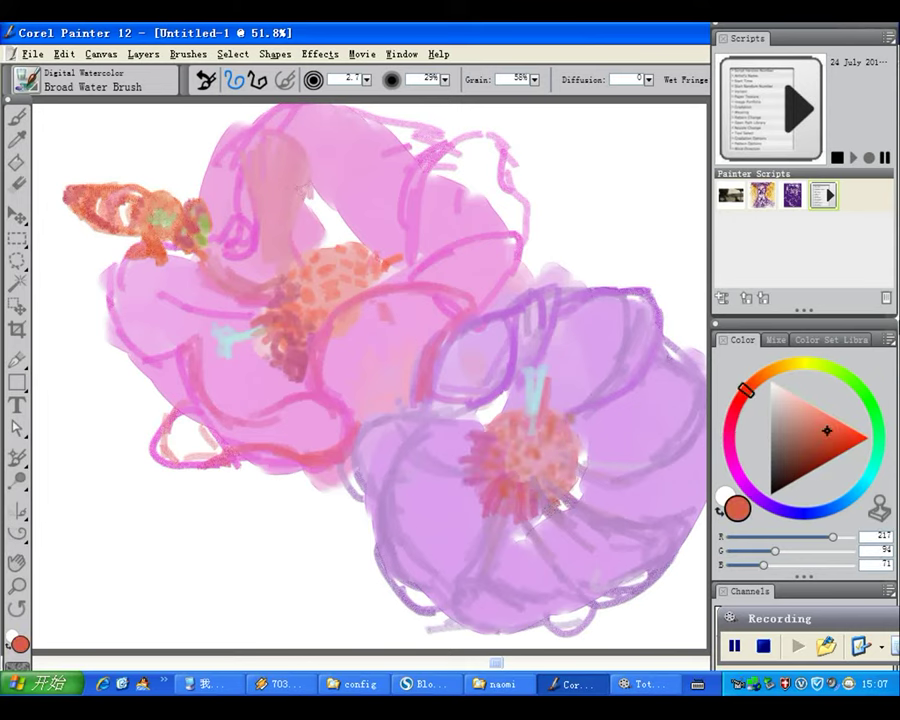
Step: Accent both flower centers with bright yellow dabs and switch the paint color to a very pale pink
left_click(801, 364)
left_click(846, 436)
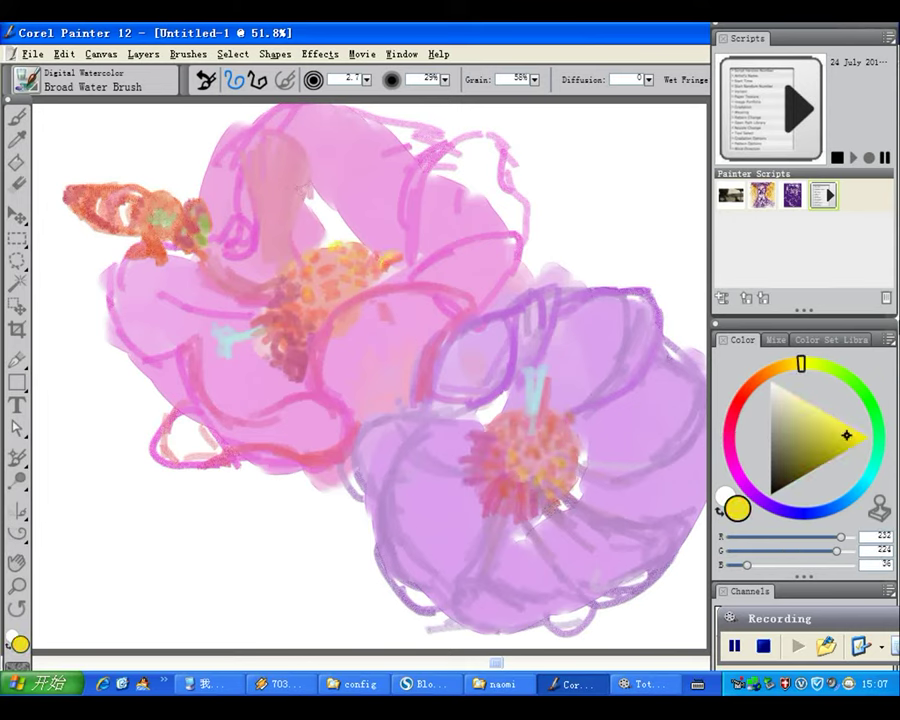
left_click(732, 458)
left_click(790, 420)
left_click(773, 386)
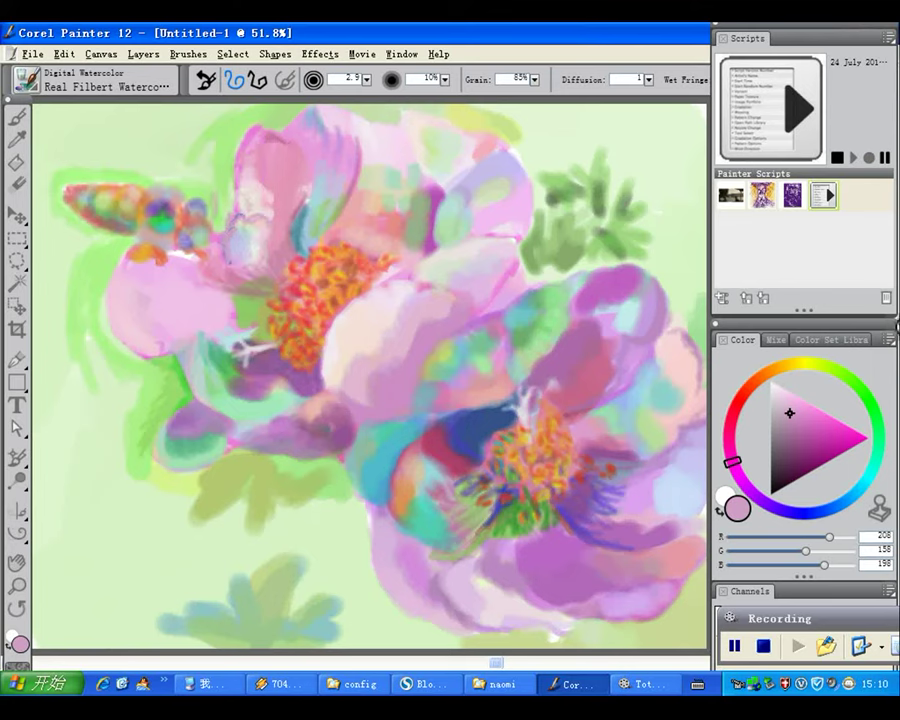
Step: Draw blue loops on the insect's head and block in the adjoining petal with red, violet and cream plus small colored patches
left_click(514, 483, "alt")
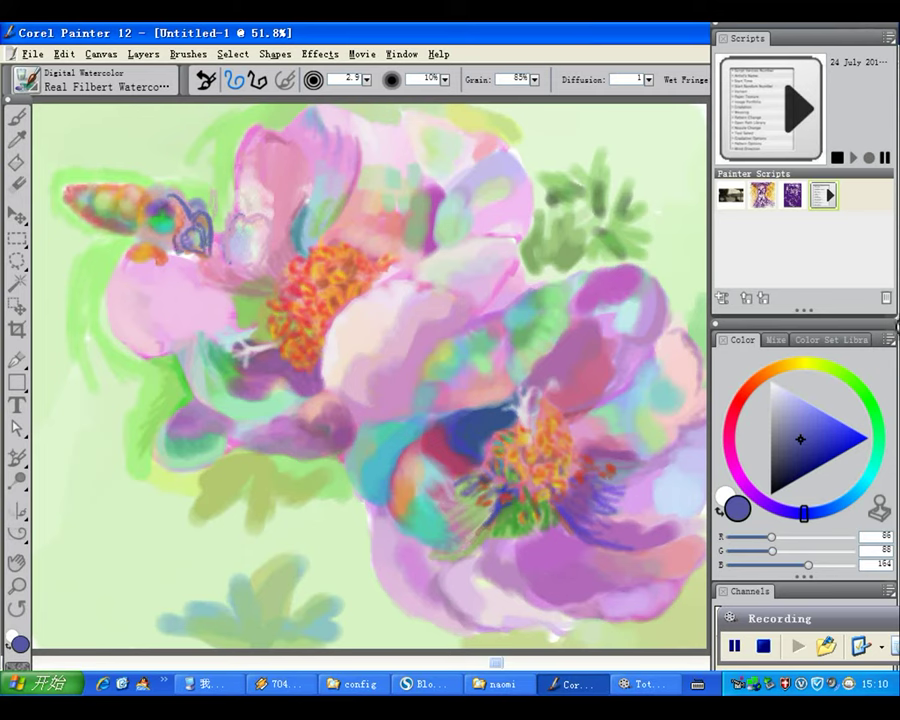
left_click(580, 307, "alt")
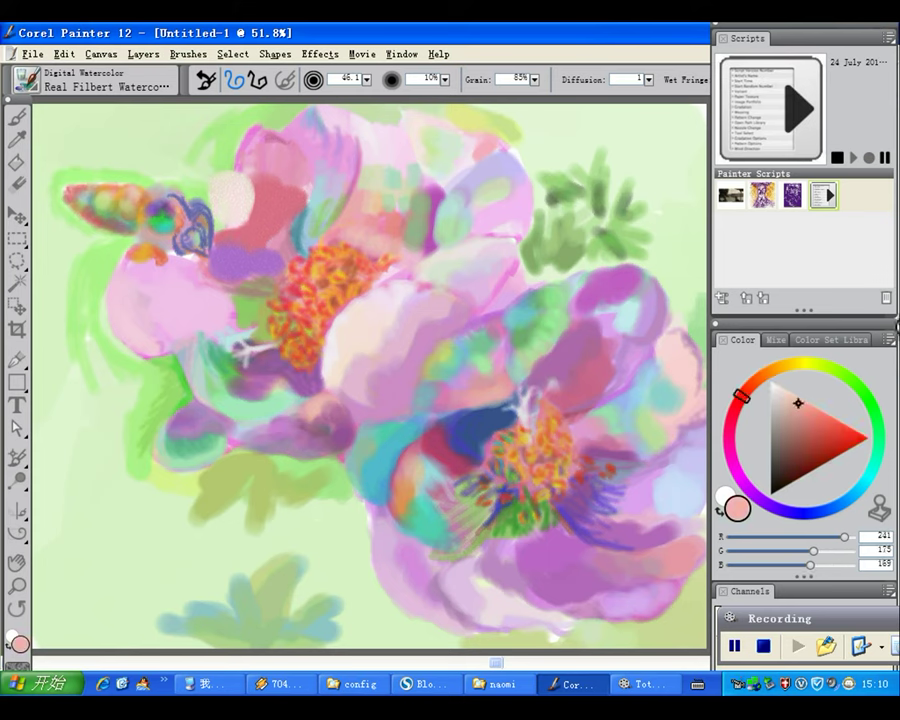
left_click(579, 309, "alt")
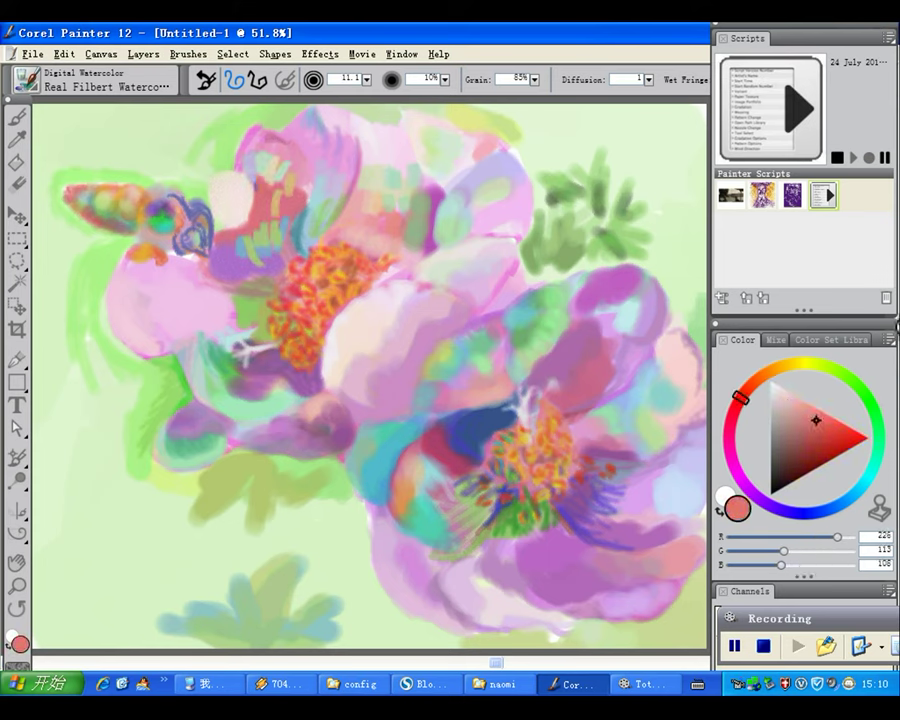
Step: Paint the same petal's curled top edge lavender and fill its inside with short white, green, blue and pink strokes
left_click(523, 355, "alt")
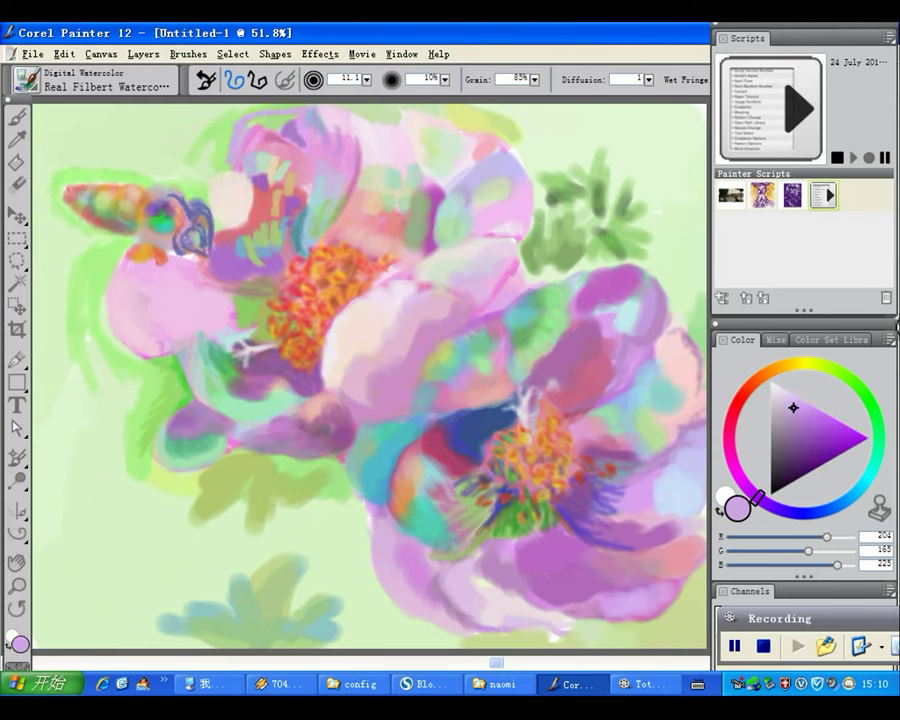
left_click(593, 263, "alt")
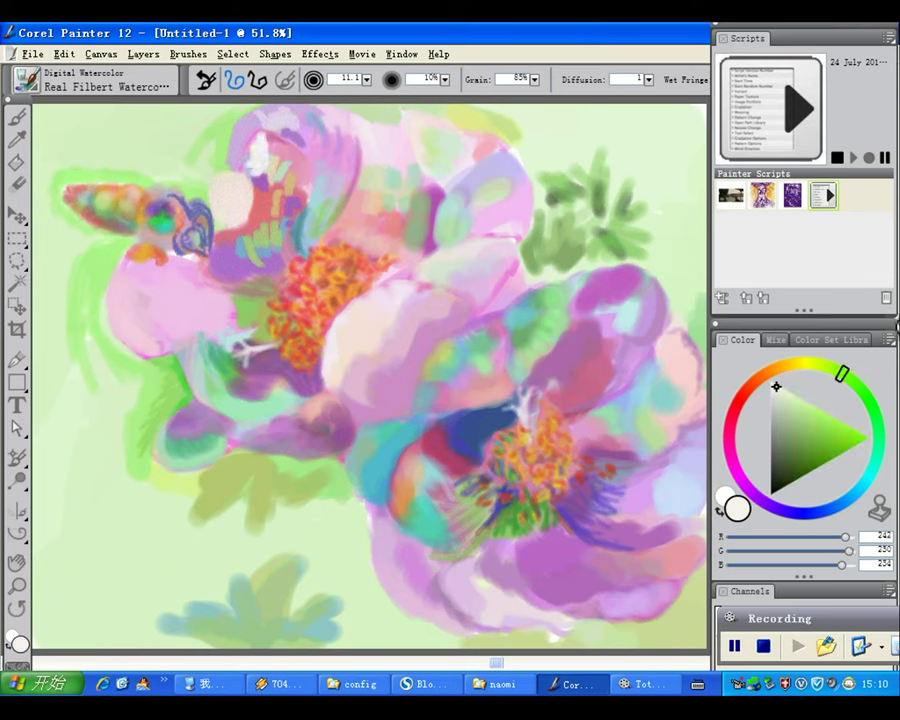
left_click(518, 358, "alt")
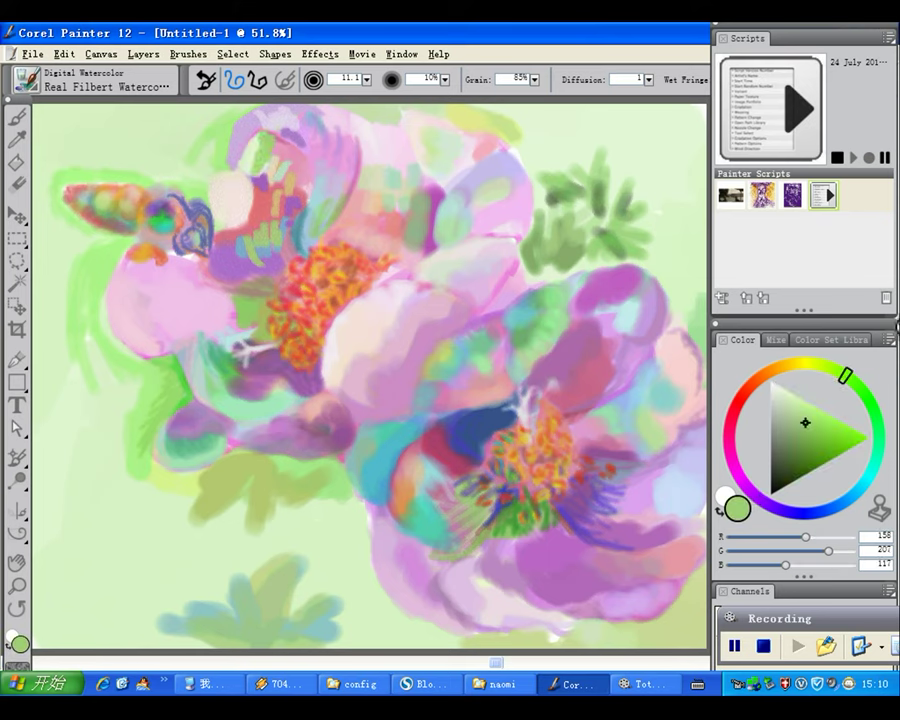
left_click(519, 358, "alt")
left_click(575, 300, "alt")
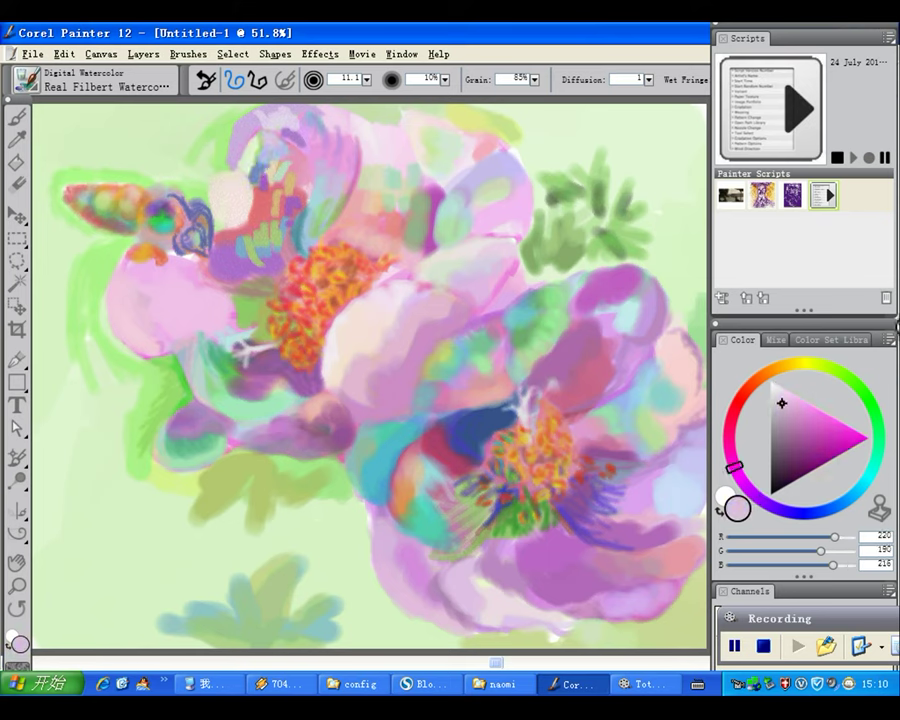
left_click(516, 329, "alt")
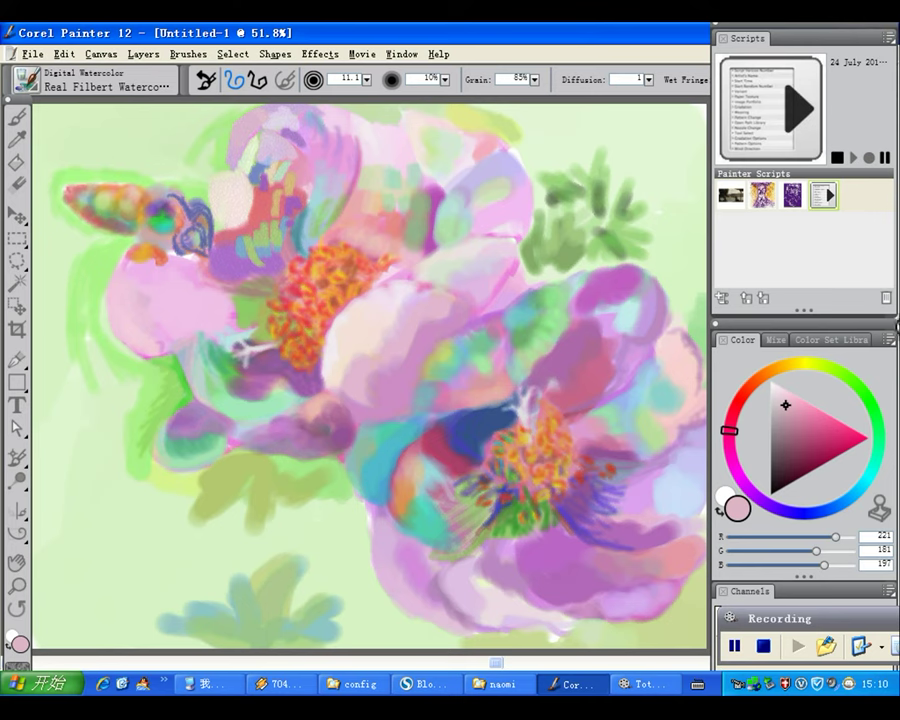
Step: Brush pale green behind the pink flower's top and add olive, yellow and lilac strokes to the insect's head and neighboring petal edge
left_click(851, 380)
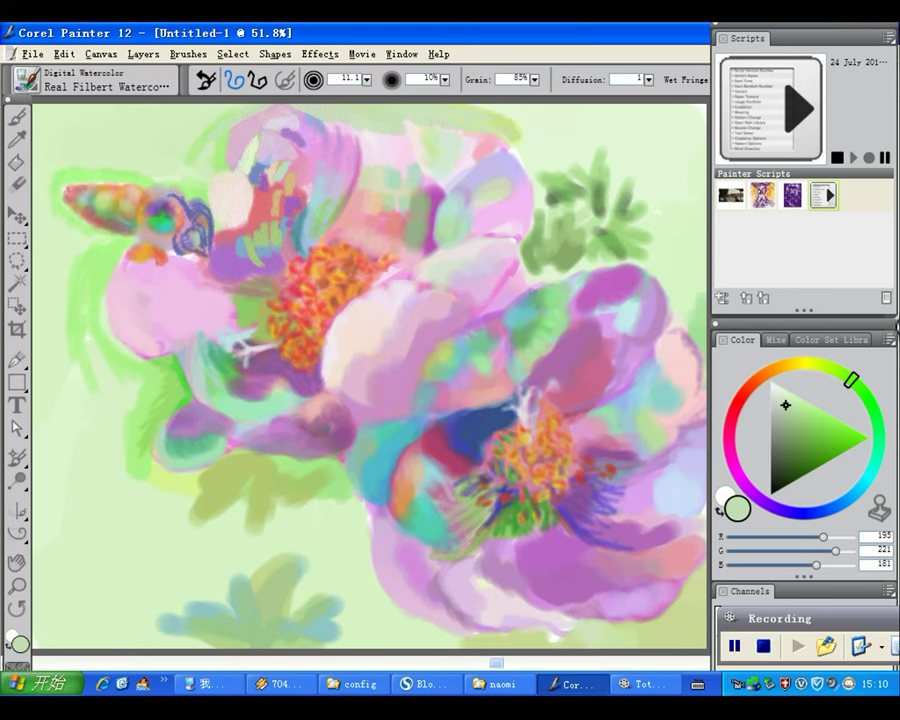
left_click(596, 265, "alt")
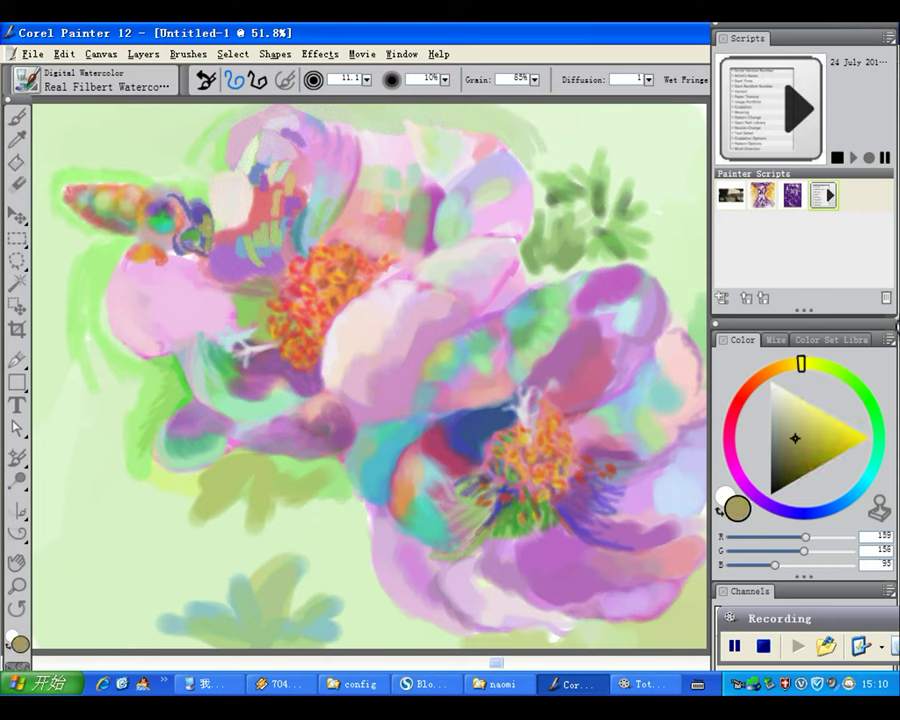
left_click(578, 305, "alt")
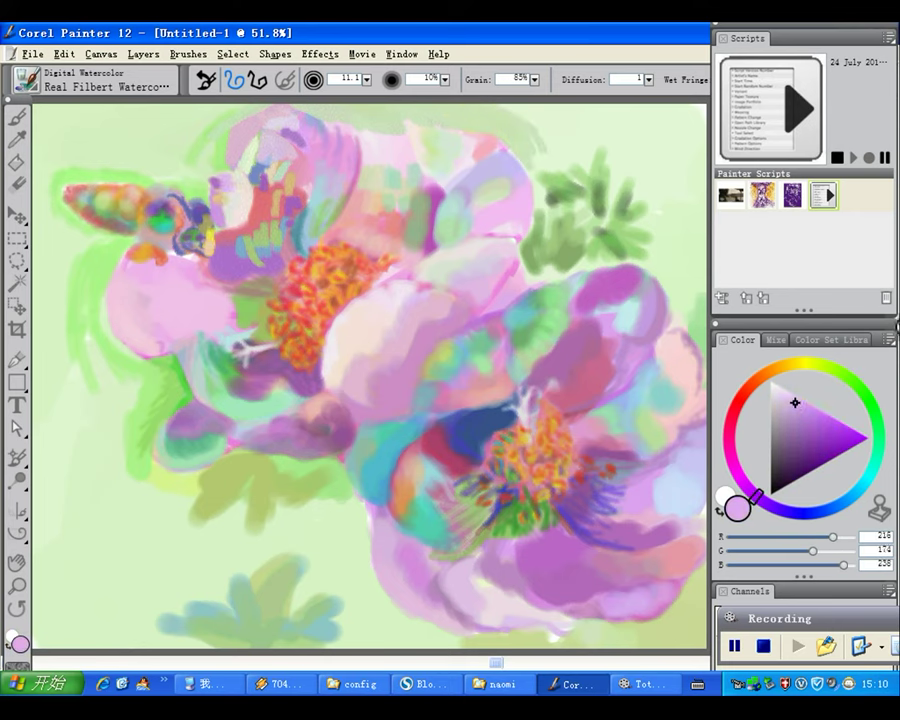
left_click(561, 388, "alt")
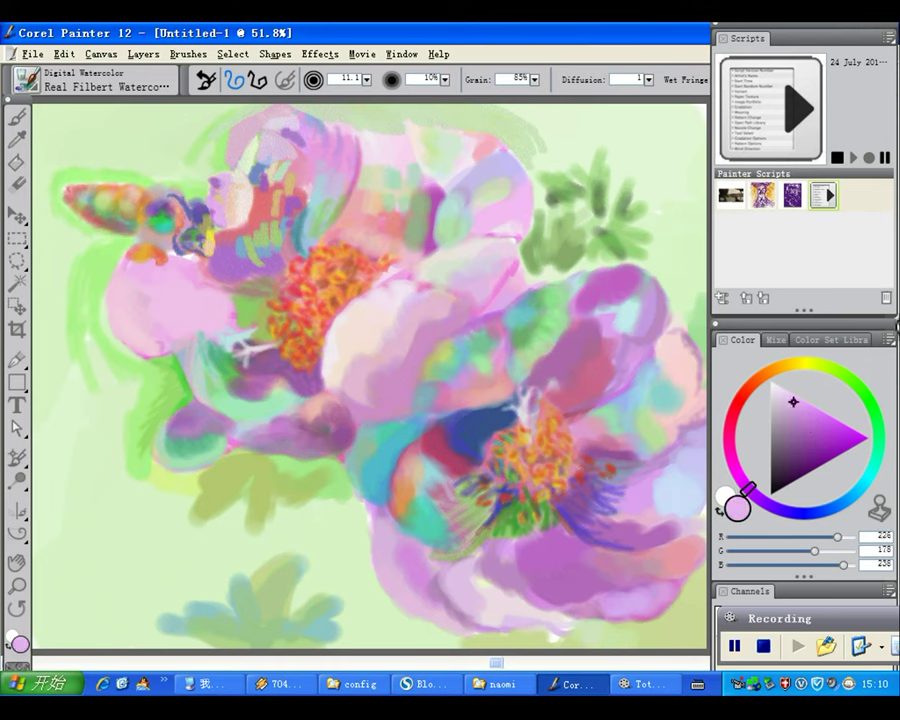
left_click(778, 393)
Step: Paint mid-green and dark green leaf shapes behind the pink flower's upper-left petal, above the insect
left_click(522, 352, "alt")
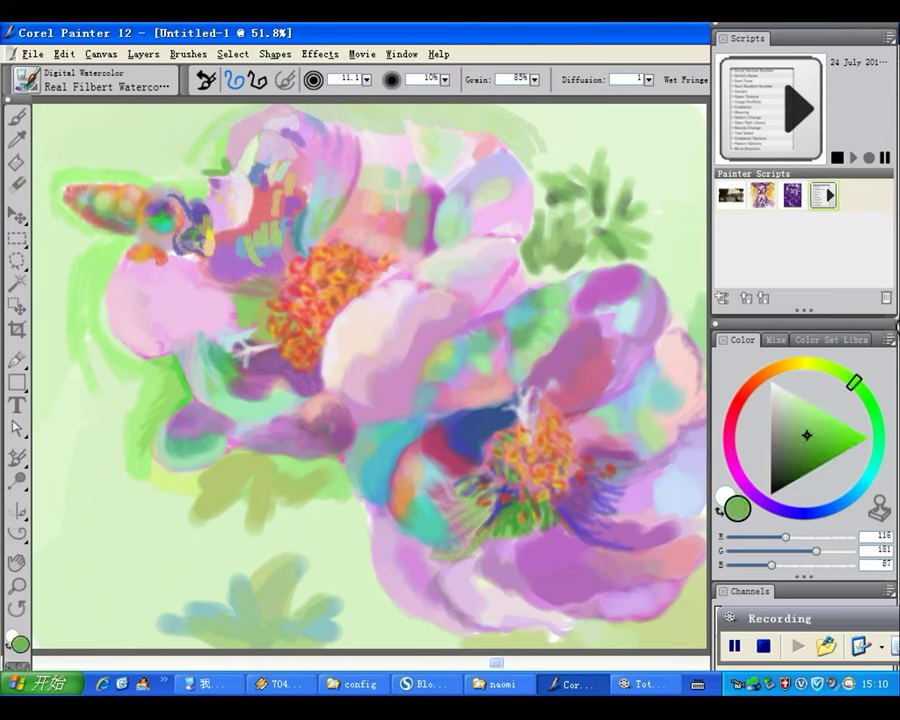
left_click(522, 352, "alt")
left_click(518, 357, "alt")
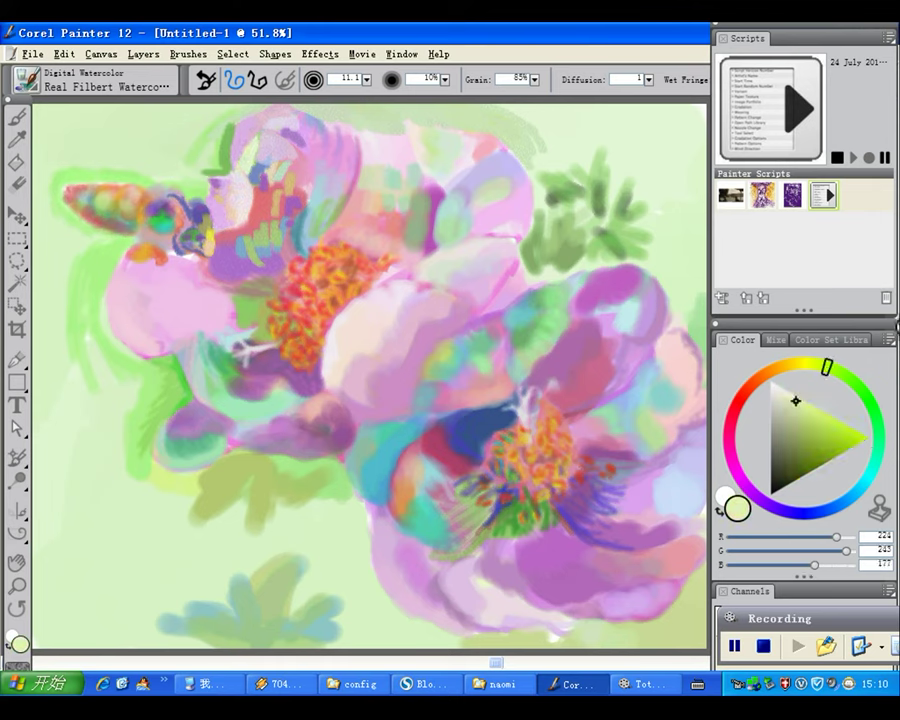
left_click(518, 357, "alt")
left_click(518, 357, "alt")
left_click(518, 357, "alt")
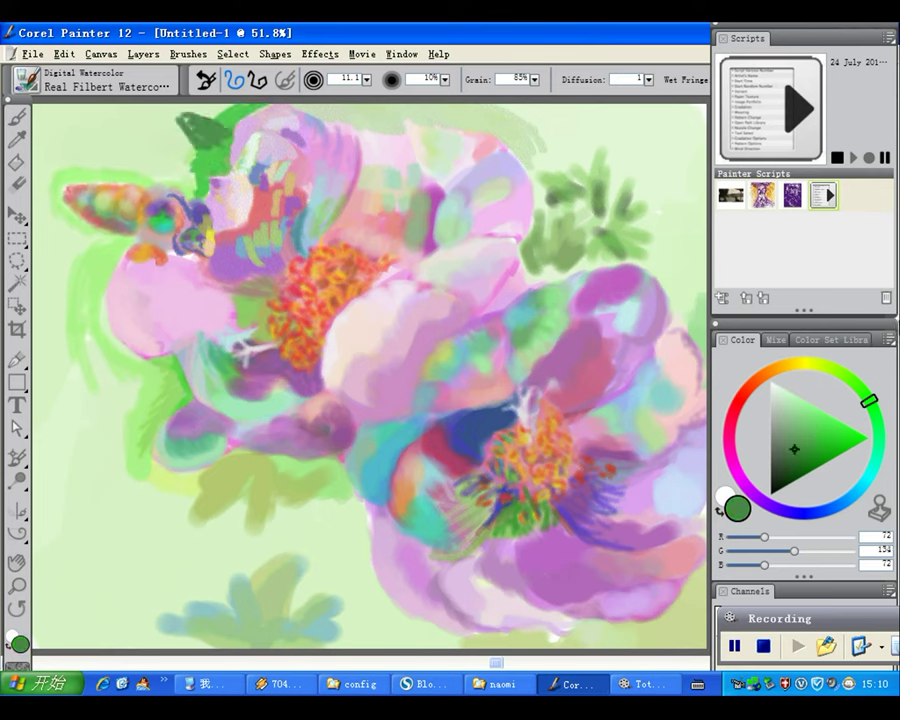
Step: Brush mauve and light pink strokes along the top edge of the pink flower's back petal
left_click(577, 305, "alt")
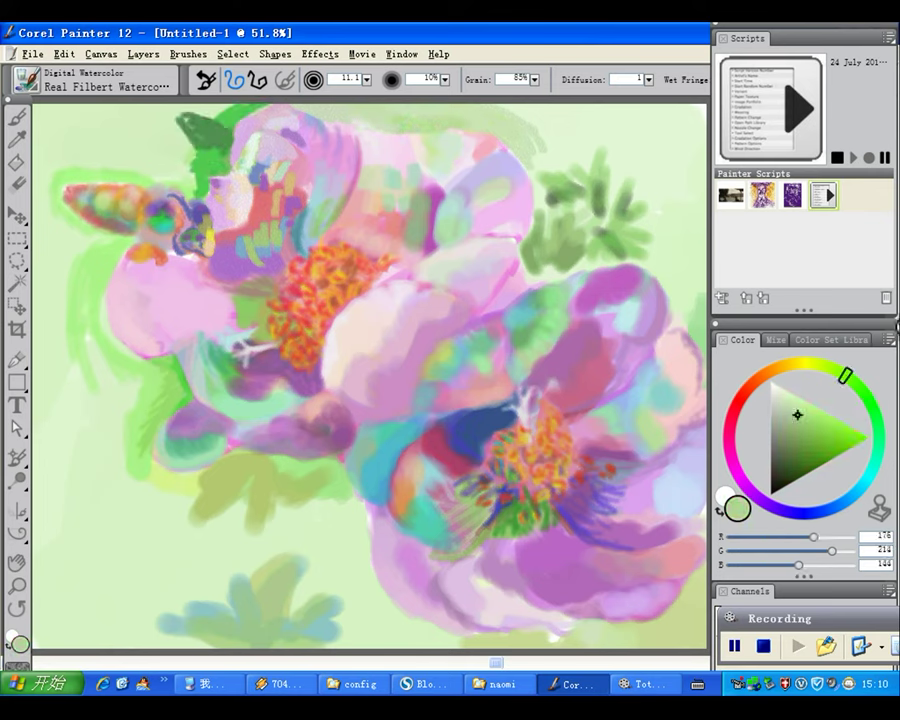
left_click(518, 357, "alt")
left_click(518, 357, "alt")
left_click(518, 357, "alt")
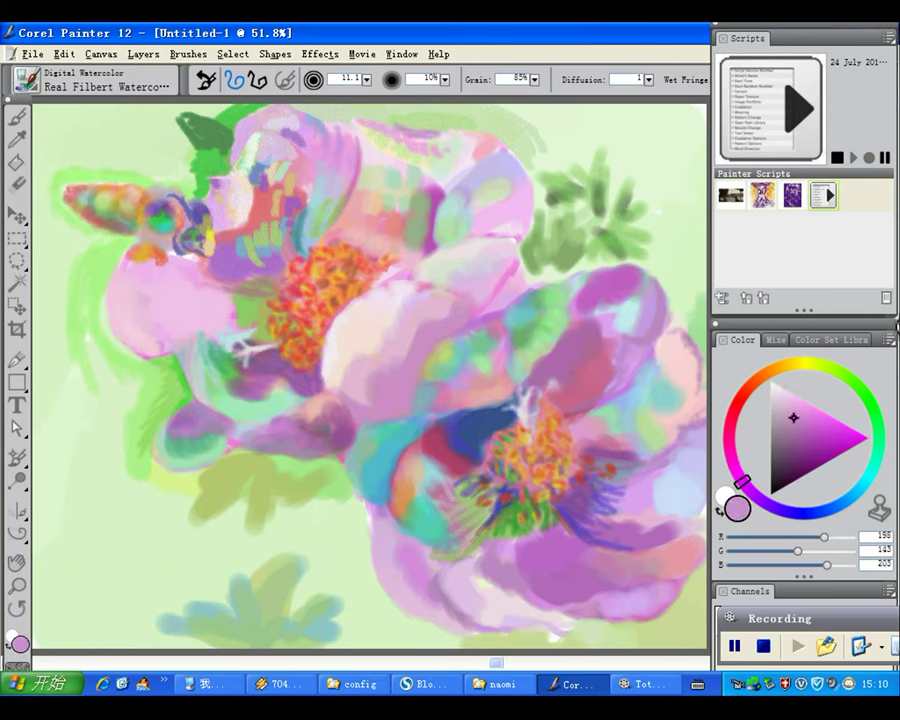
left_click(518, 357, "alt")
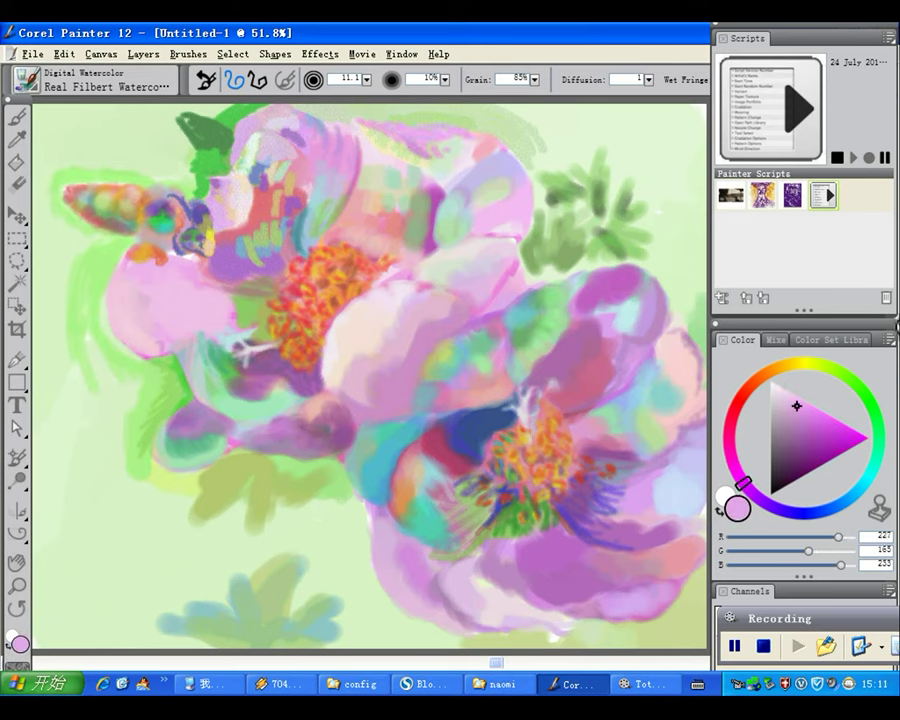
Step: Repaint the pink flower's upper-right petal in lilac and lighten its inner edge with pale aqua
left_click(312, 122, "alt")
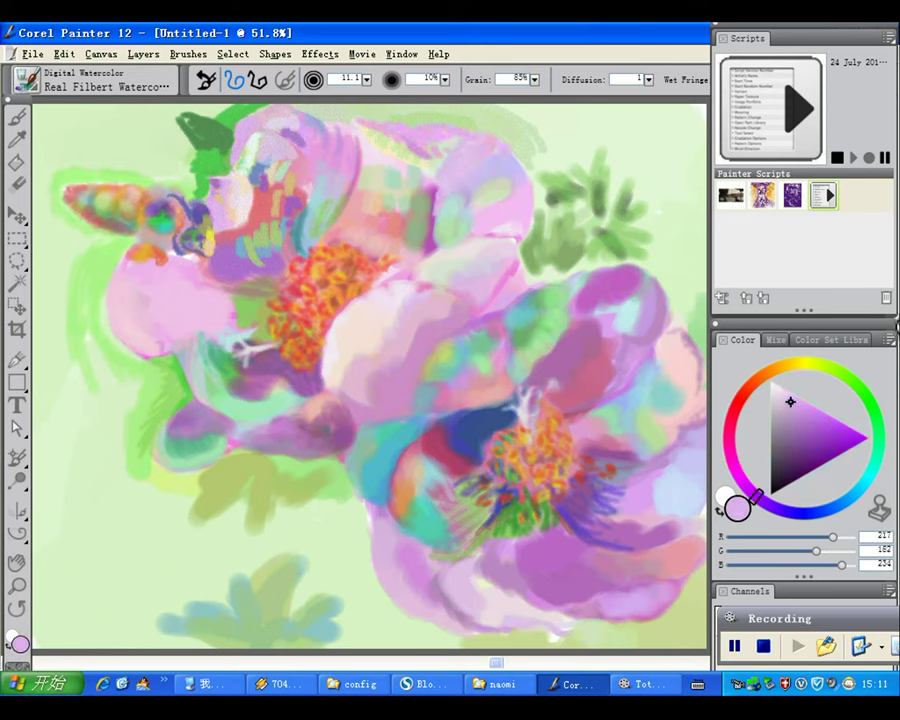
left_click(518, 357, "alt")
left_click(518, 357, "alt")
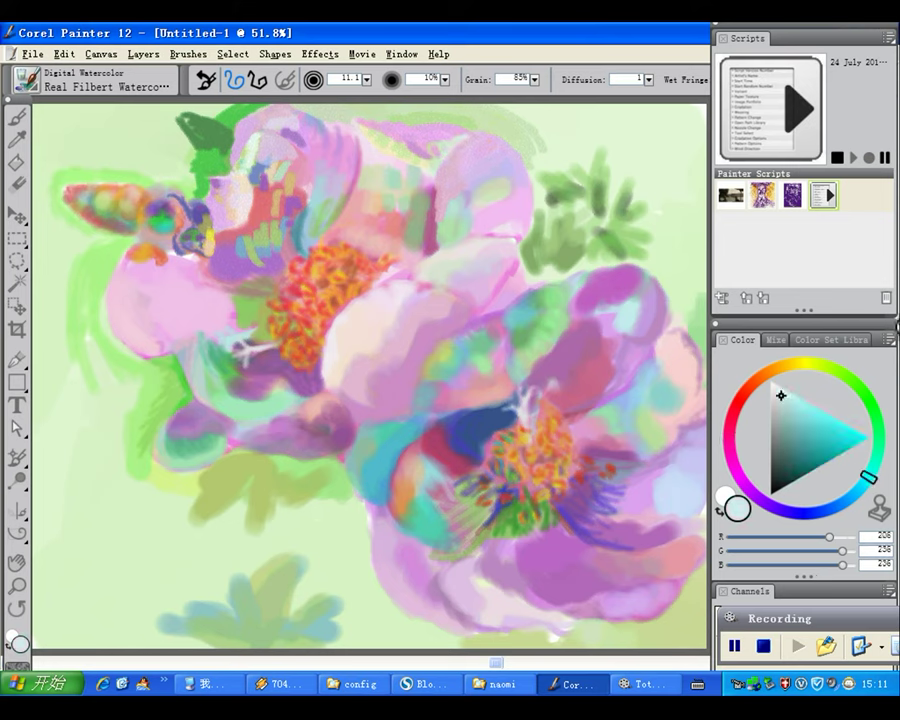
left_click(318, 118, "alt")
left_click(518, 357, "alt")
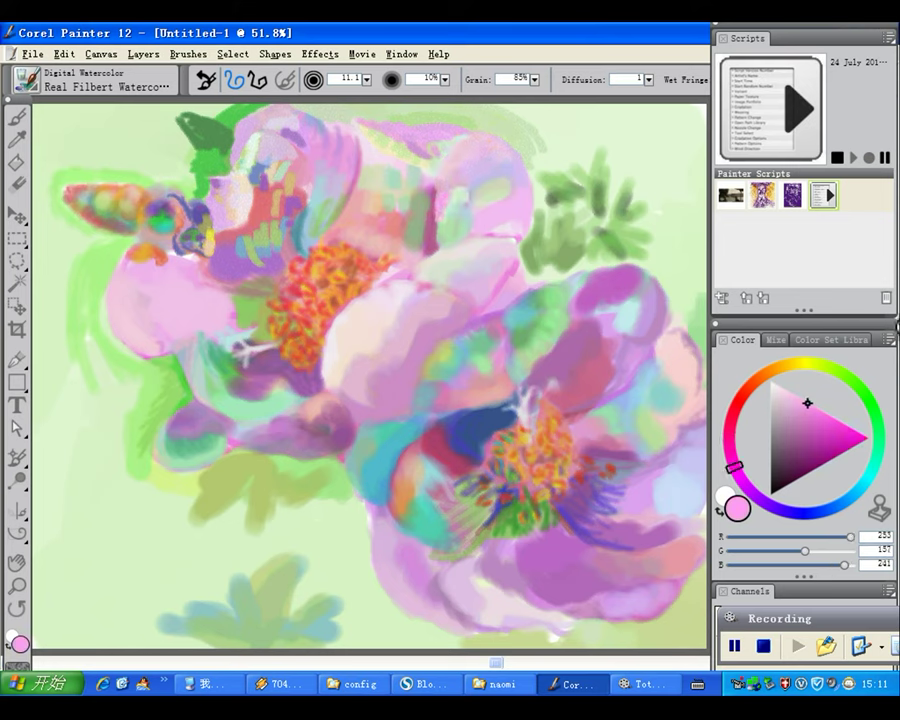
Step: Layer bright pink, pale aqua and light pink dabs over the middle of the upper-right petal
left_click(484, 192, "alt")
mouse_move(482, 194)
left_mouse_down()
mouse_move(502, 164)
mouse_move(510, 176)
left_mouse_up()
left_click(490, 180, "alt")
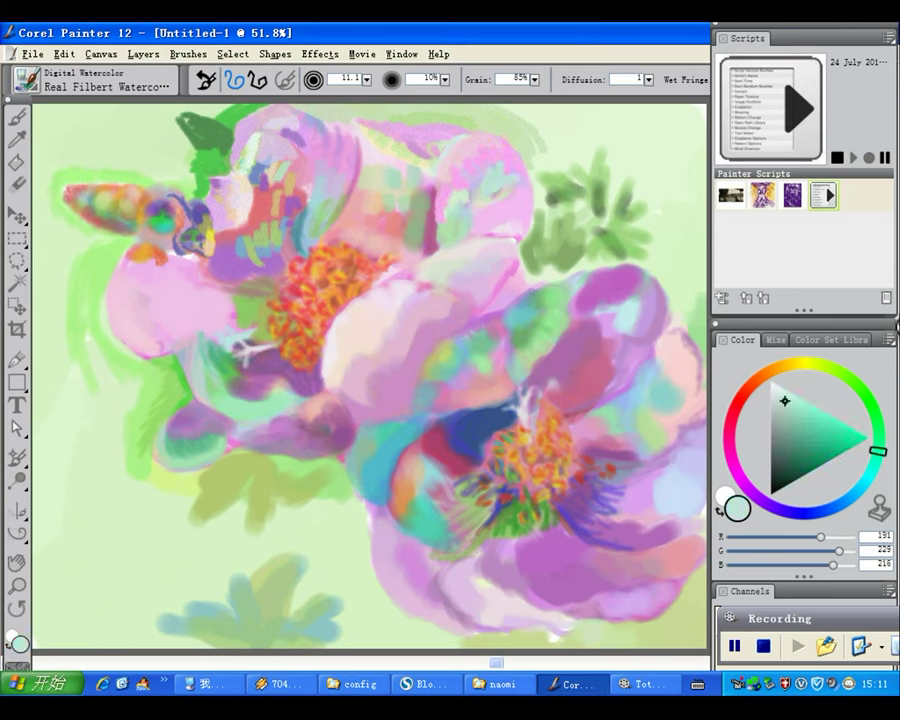
left_click(490, 182, "alt")
left_click(579, 309, "alt")
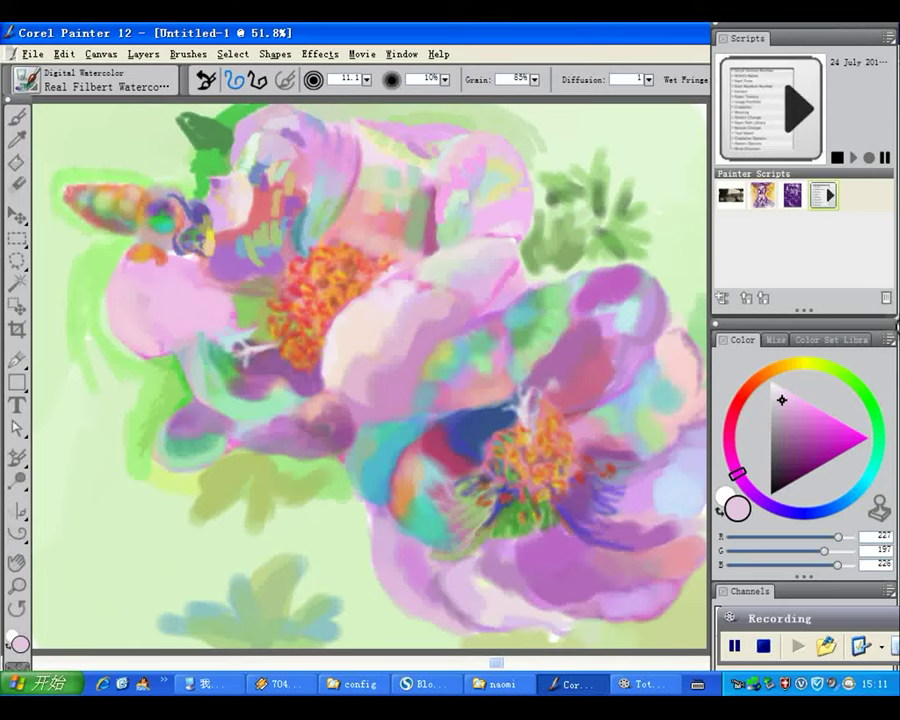
left_click(519, 357, "alt")
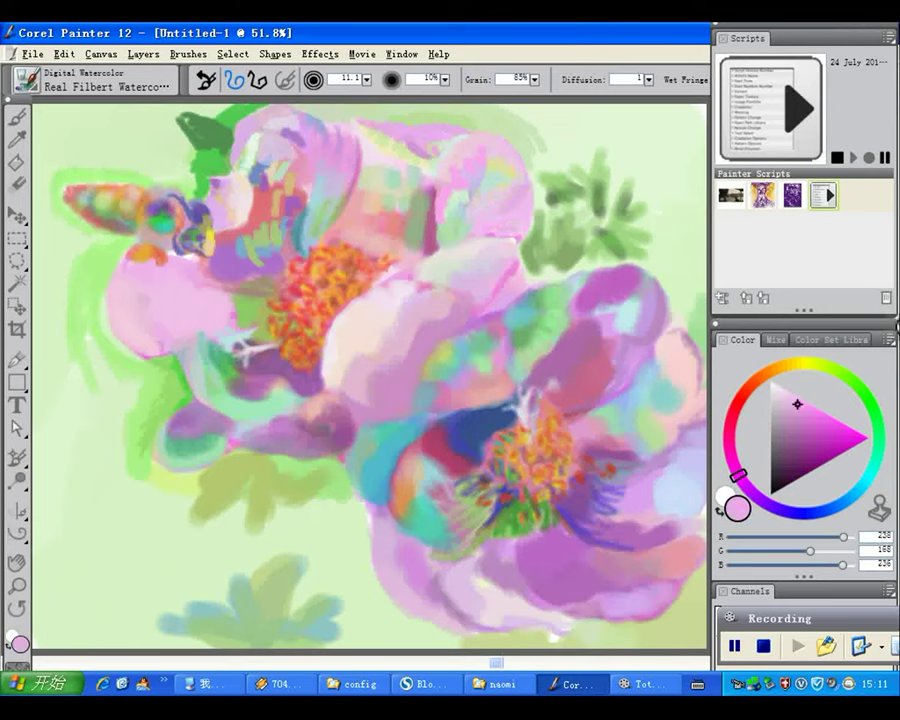
Step: Texture the upper-right petal's lower fold with pale pink strokes and add a dusky rose stroke beside the pink flower's center
left_click(578, 305, "alt")
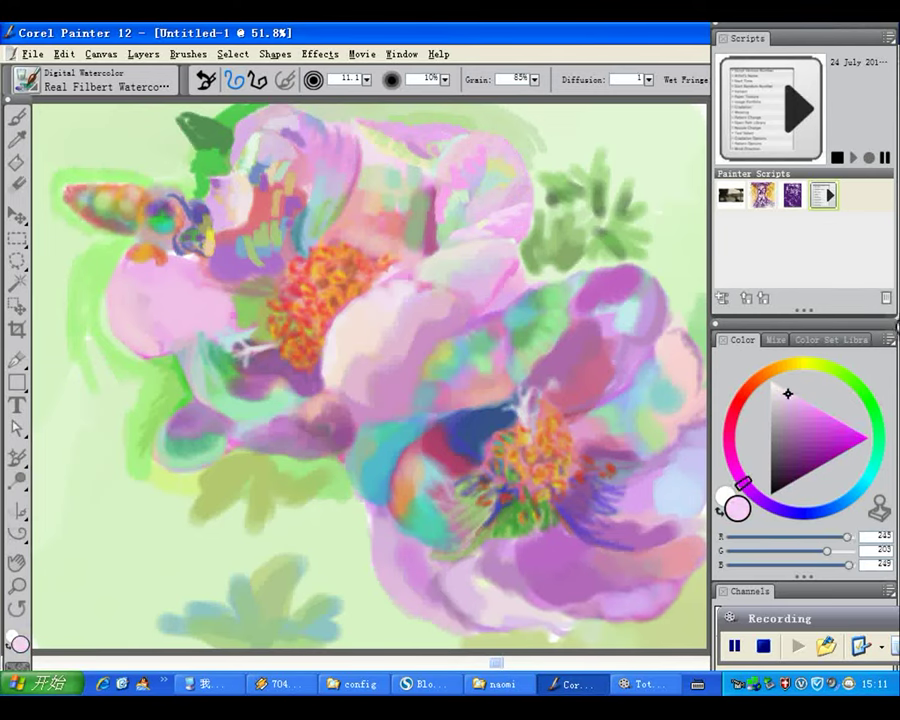
left_click(578, 307, "alt")
left_click(521, 351, "alt")
left_click(560, 397, "alt")
left_click(518, 357, "alt")
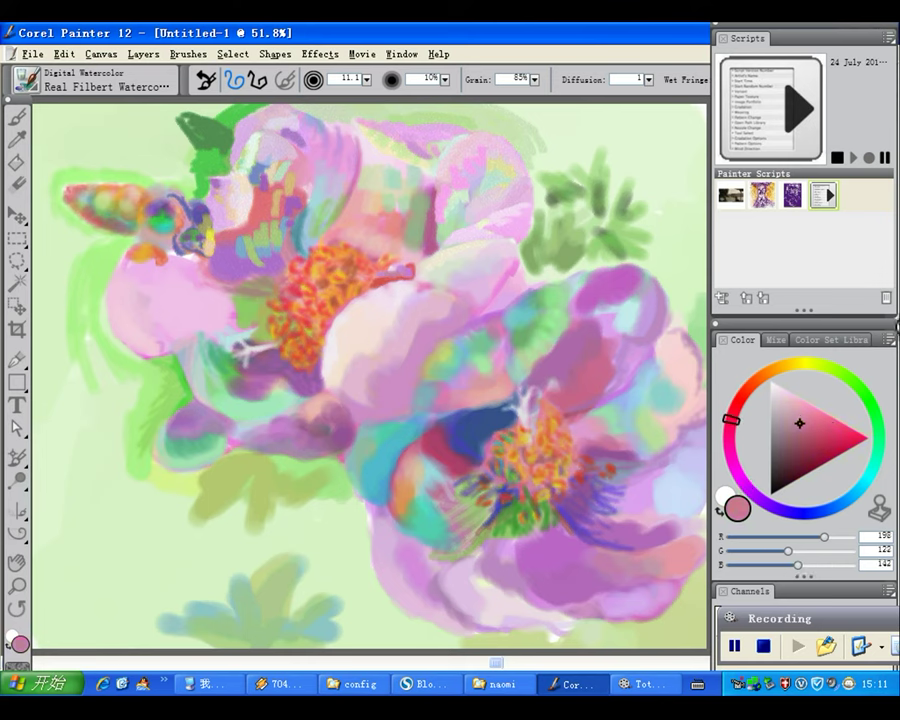
Step: Deepen the shadow beside the pink flower's center with dark red and blend the rose stroke into salmon
left_click(829, 423)
left_click(518, 358, "alt")
left_click(288, 190, "alt")
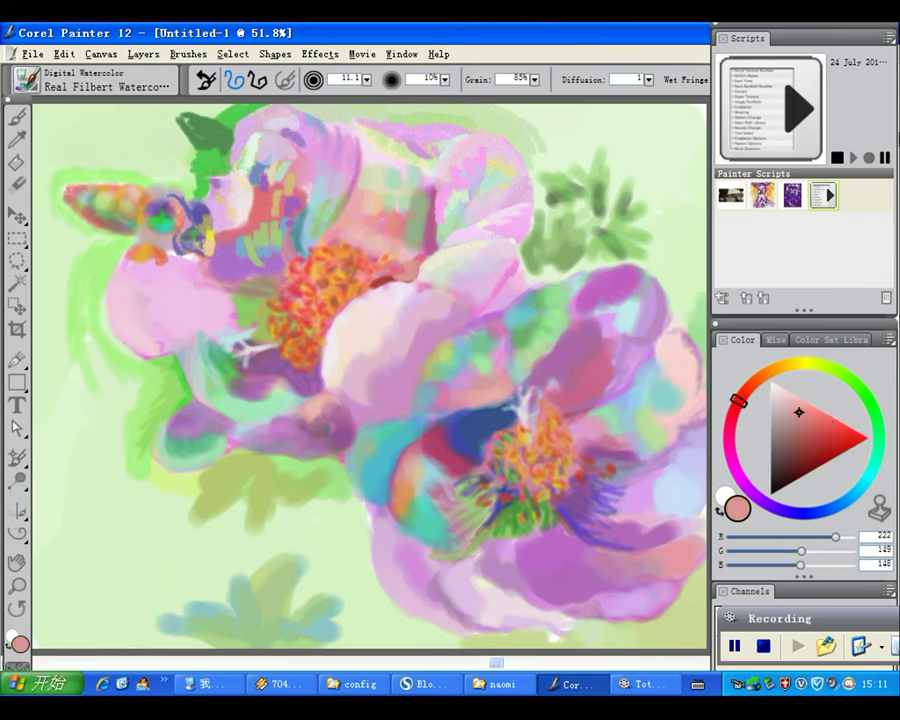
Step: Add blue, violet and turquoise patches to the salmon-colored back petal above the pink flower's center
left_click(580, 308, "alt")
left_click(578, 308, "alt")
left_click(566, 399, "alt")
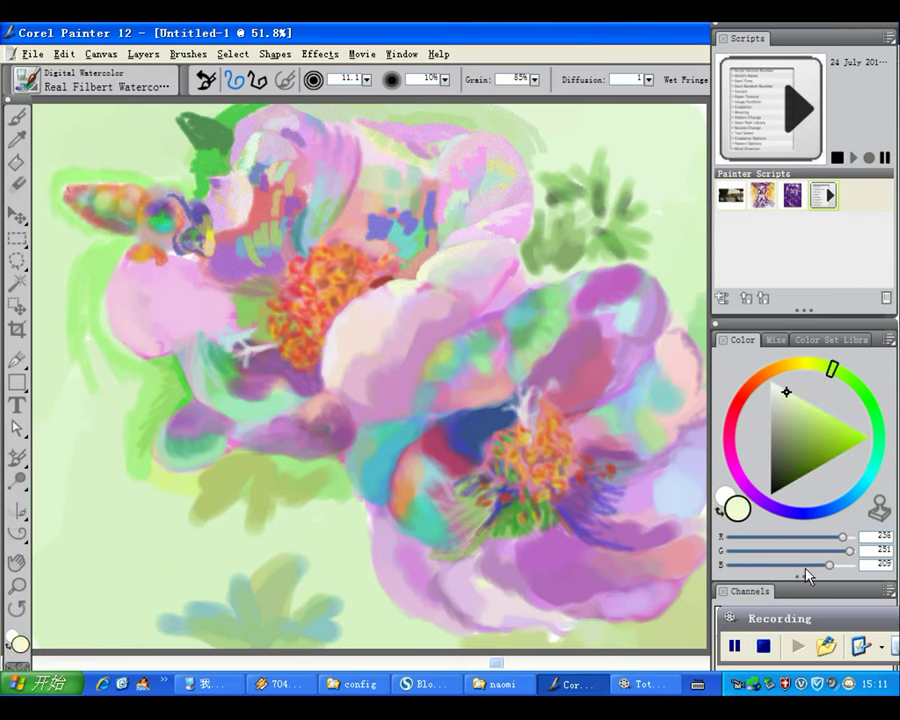
Step: Paint an olive-green leaf between the two flowers and add pale aqua and light green highlights to the cream petal
left_click(537, 454, "alt")
left_click(579, 438, "alt")
left_click(820, 622)
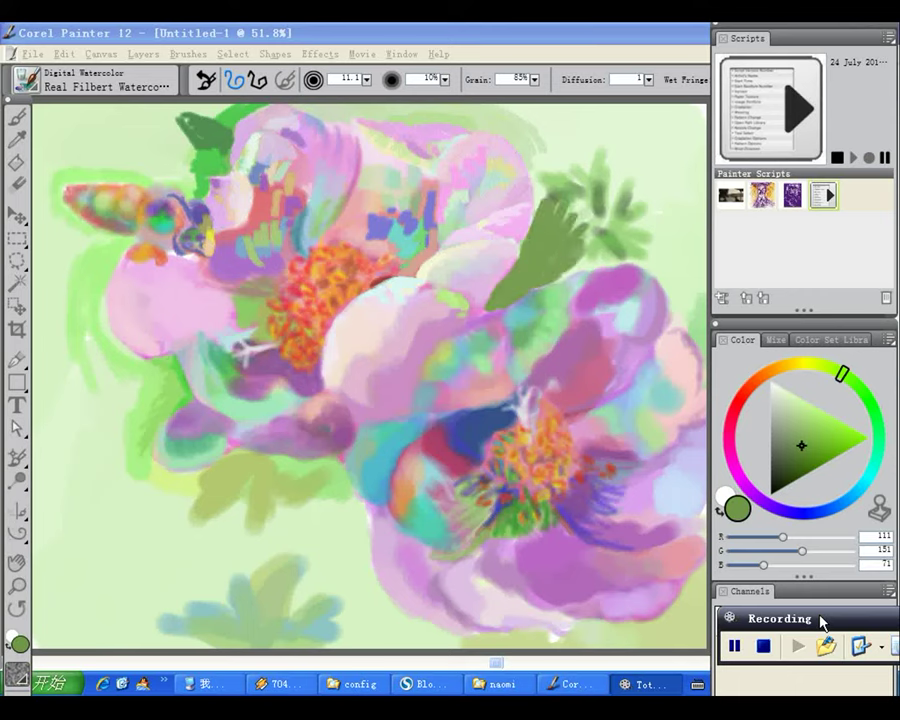
Step: Darken the leaf's base and layer turquoise, yellow-green and pale mint over the purple flower's blue petal
left_click(578, 308, "alt")
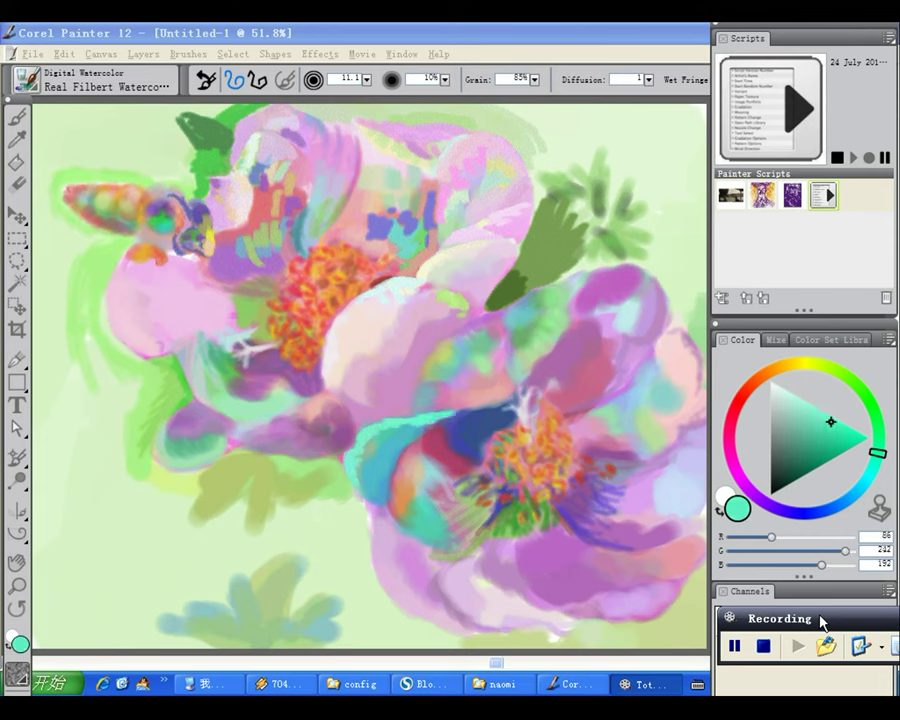
left_click(580, 308, "alt")
left_click(580, 308, "alt")
left_click(578, 308, "alt")
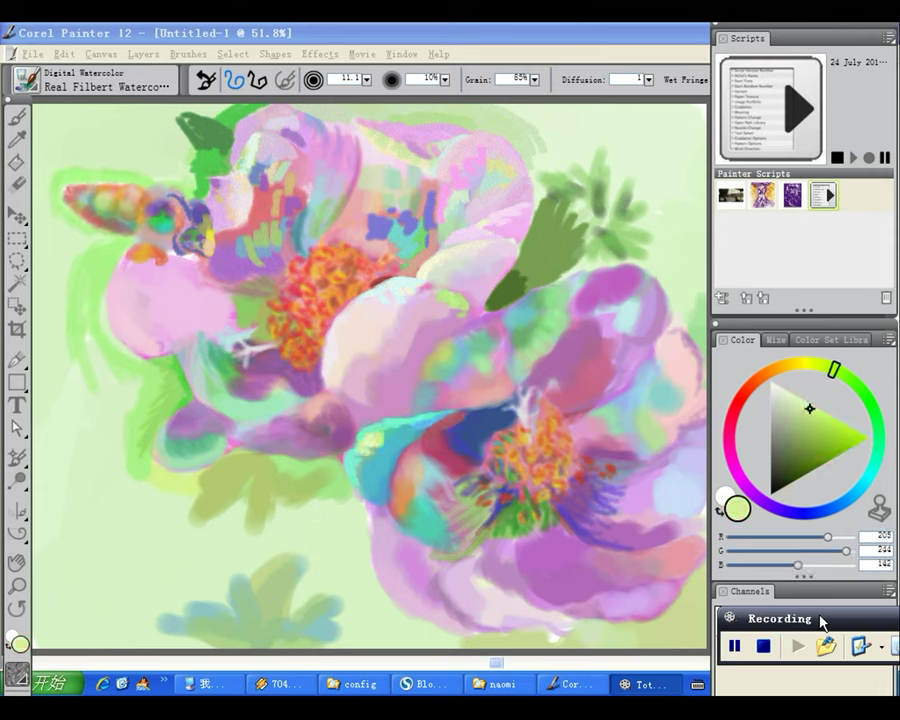
left_click(578, 308, "alt")
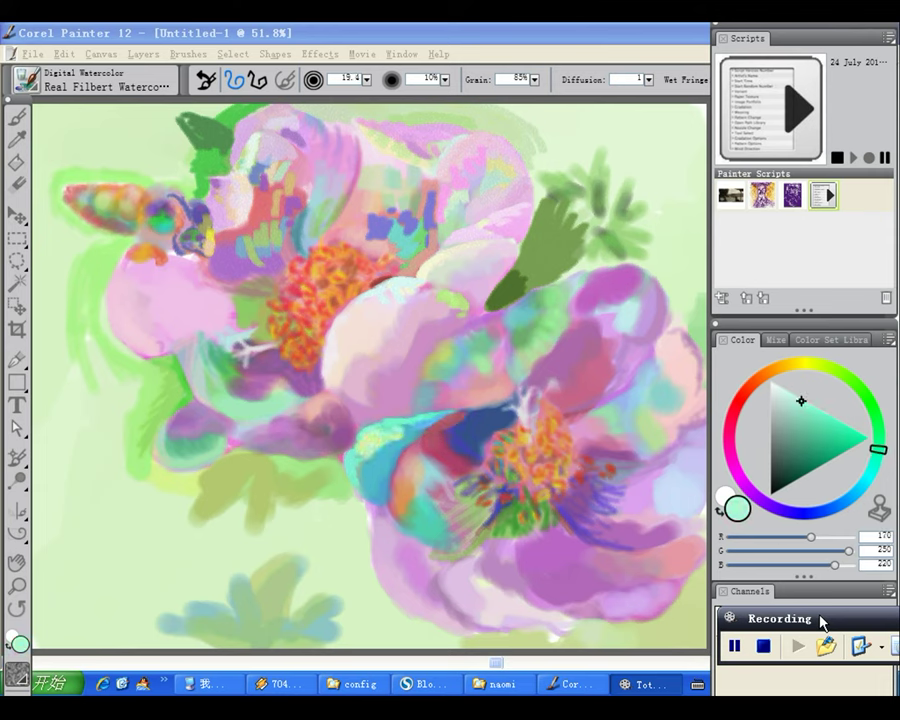
key("b")
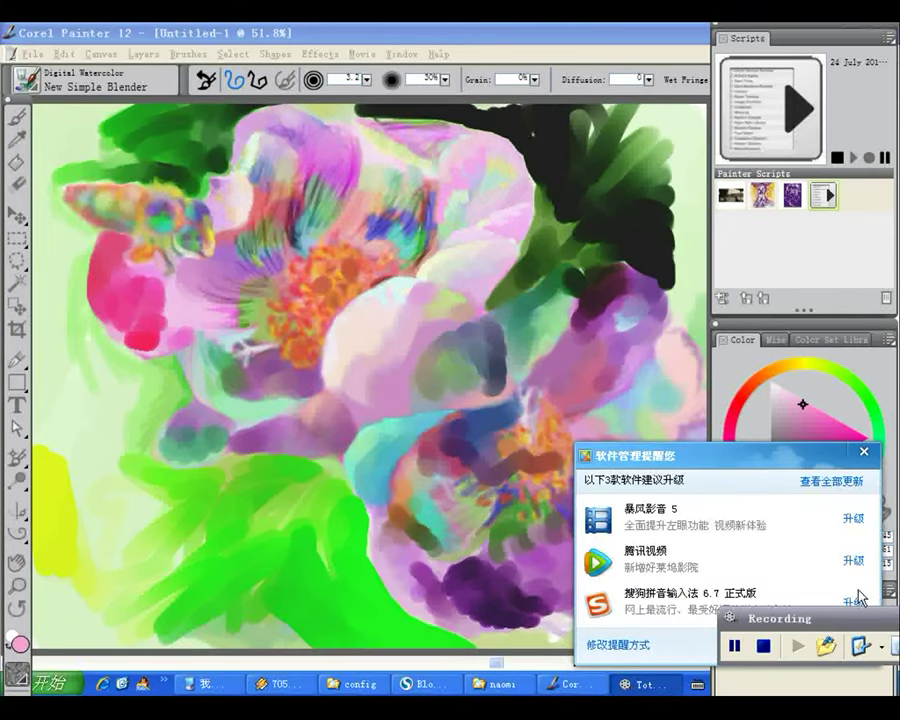
Step: Dismiss the software update reminder and clear the Scripts and Color panels from the workspace
left_click(859, 453)
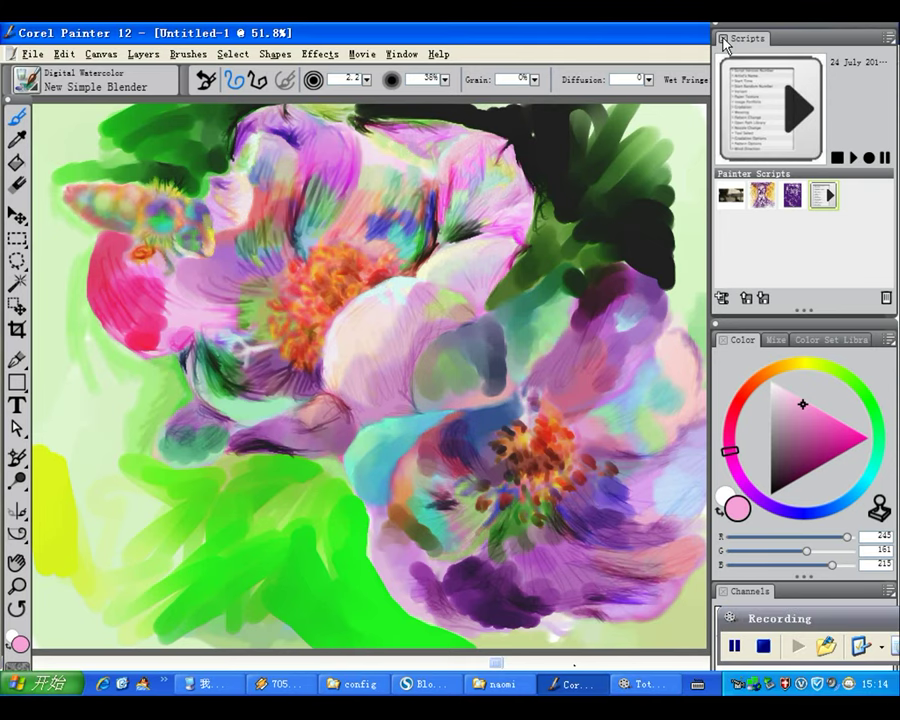
left_click(723, 39)
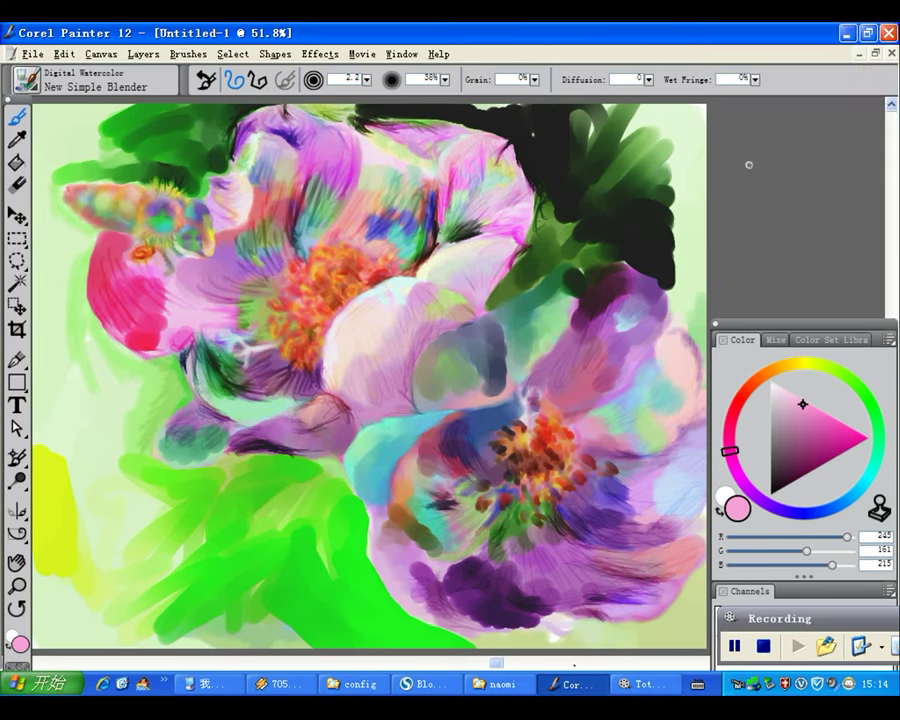
left_click(717, 326)
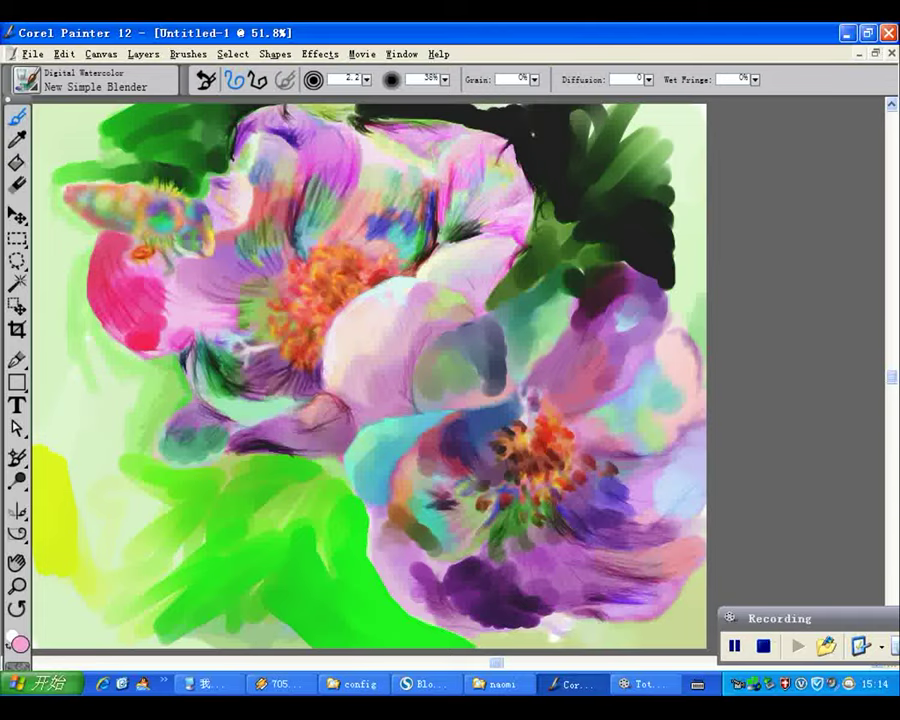
Step: Switch to the My Computer window and open the 2013_07_22 folder on the T8300-16G (G:) drive
left_click(214, 686)
right_click(245, 333)
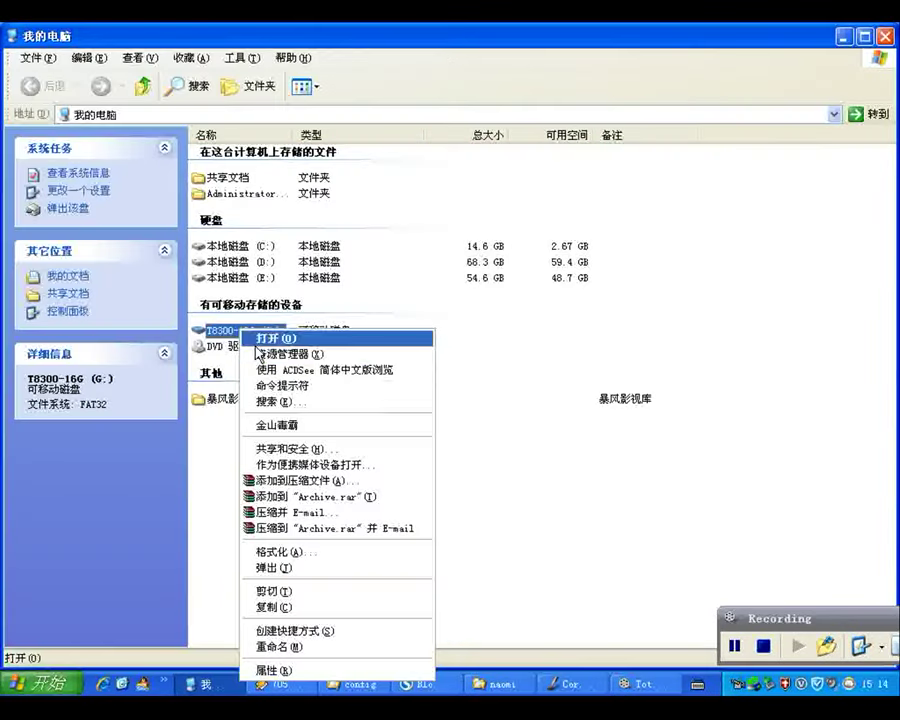
left_click(262, 354)
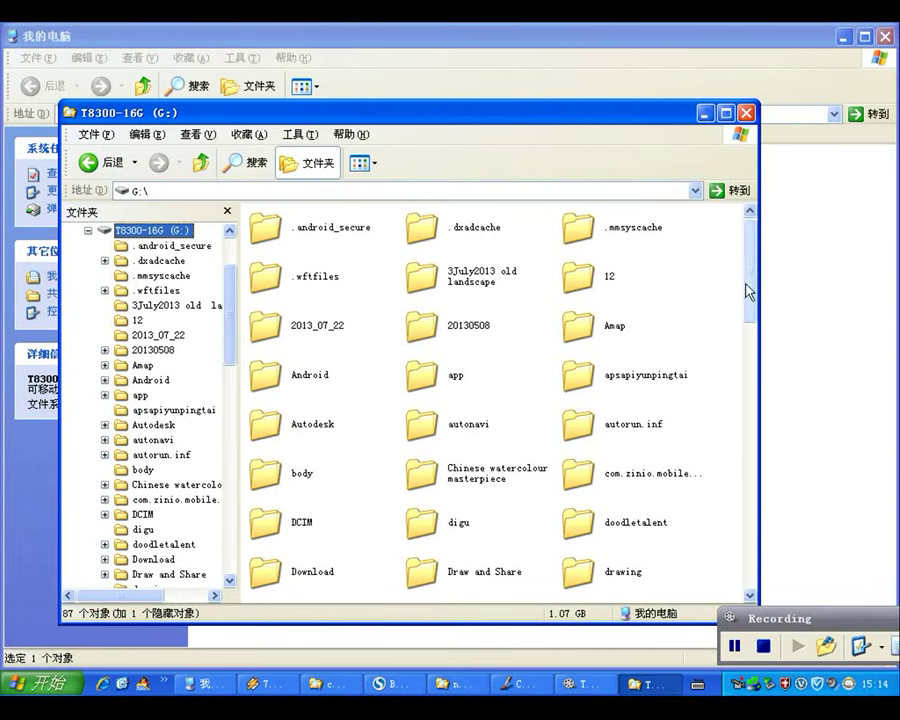
double_click(270, 328)
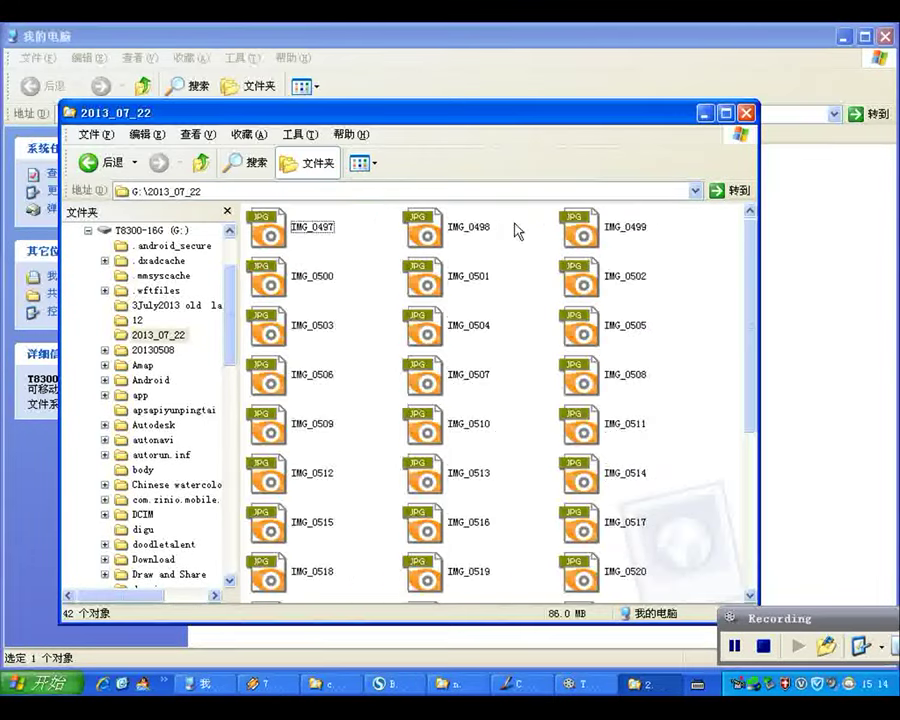
Step: Show the folder's photos as thumbnails and open IMG_0516, the magenta flowers with a bee, in ACDSee
left_click(364, 164)
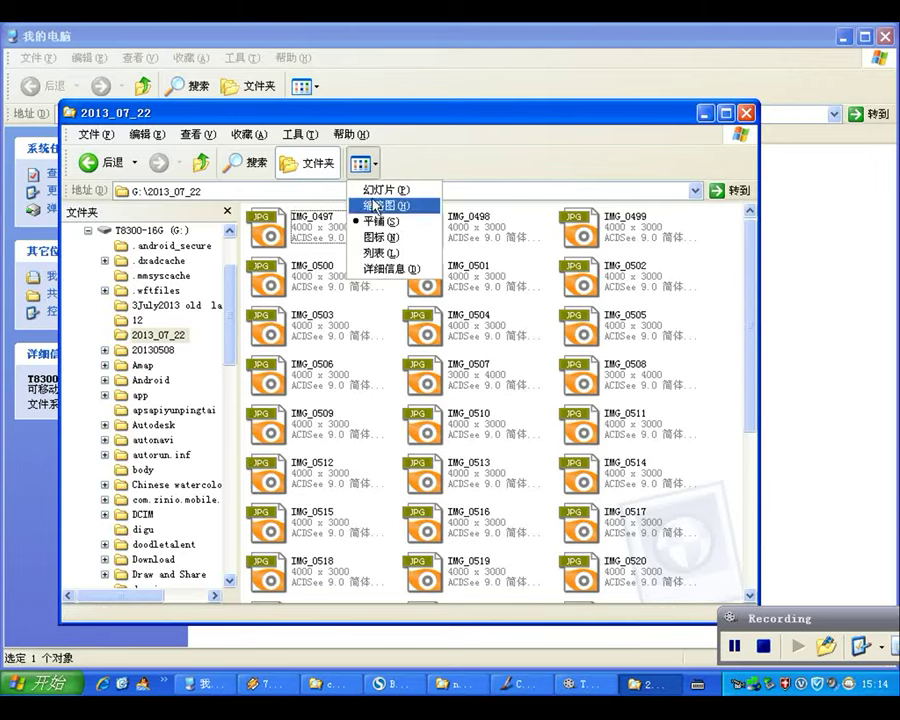
left_click(374, 205)
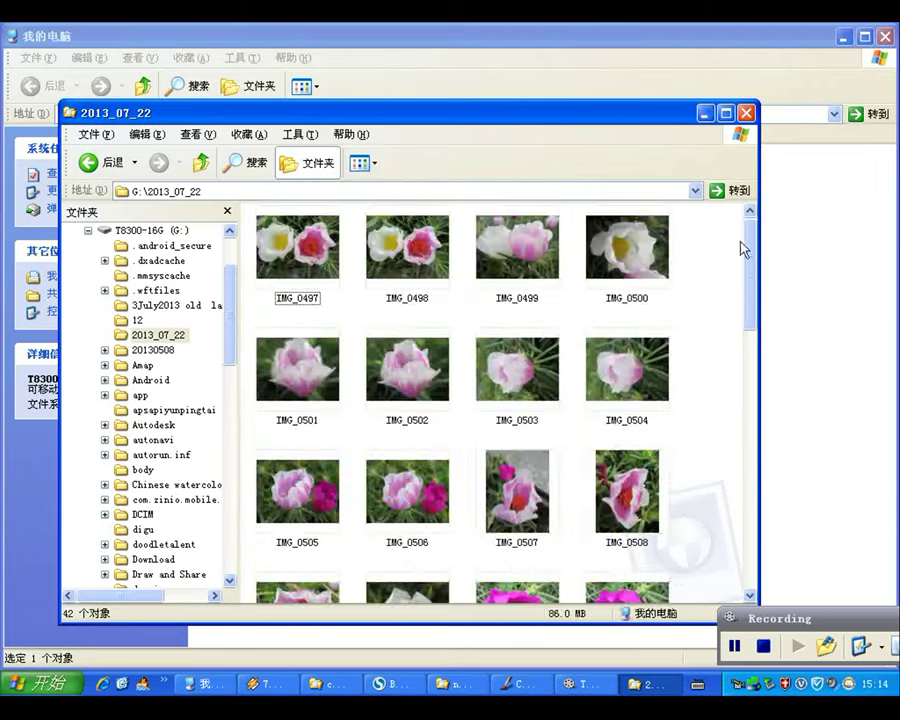
left_click_drag(742, 248, 748, 360)
left_click(620, 318)
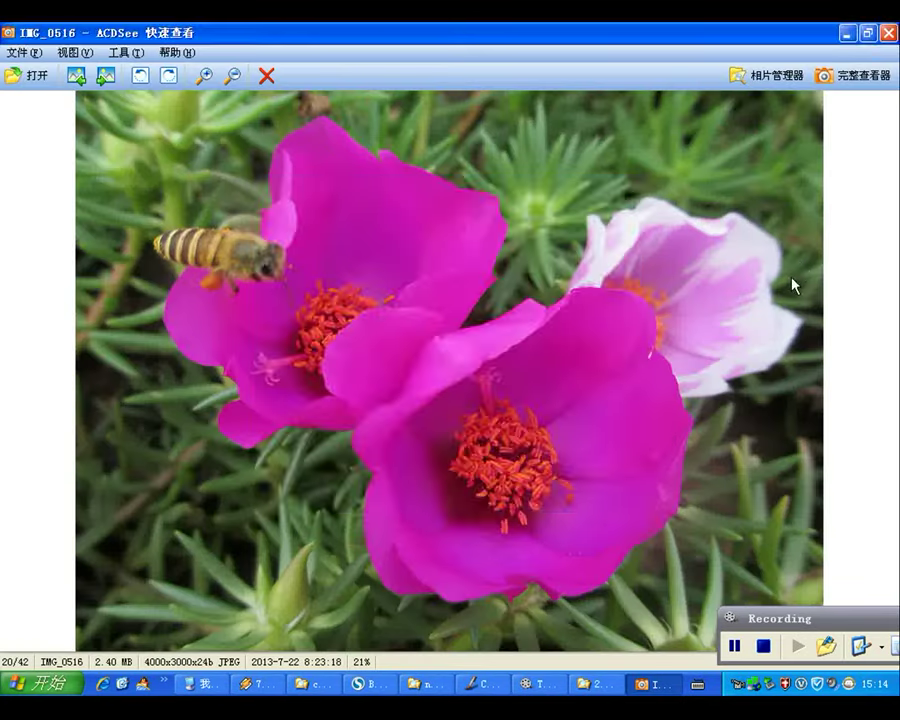
Step: Restore the photo viewer to a smaller window and close the photo folder window
left_click(629, 190)
left_click(867, 33)
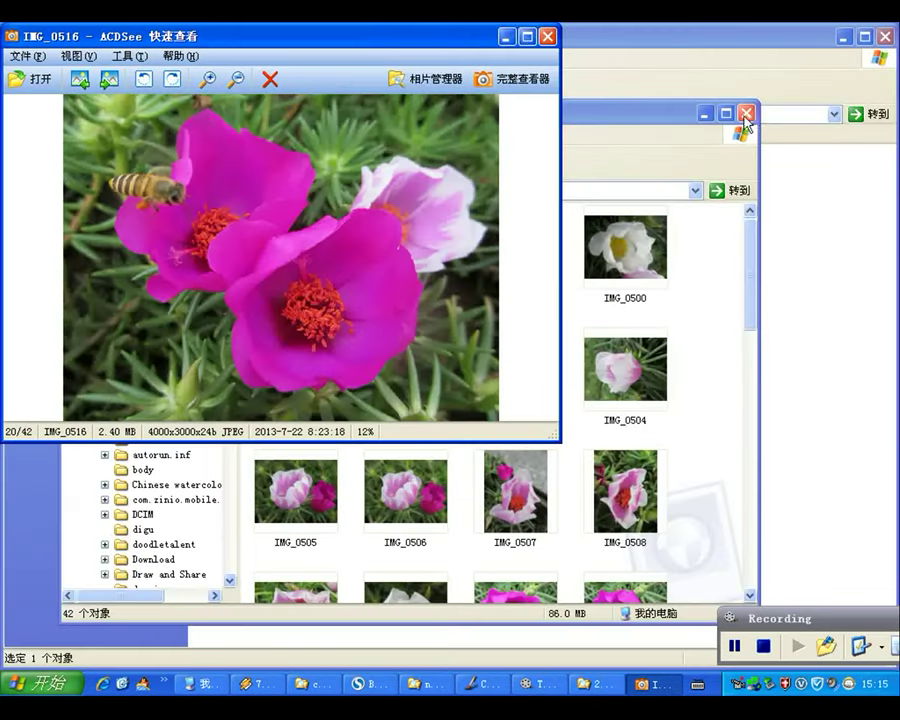
left_click(746, 114)
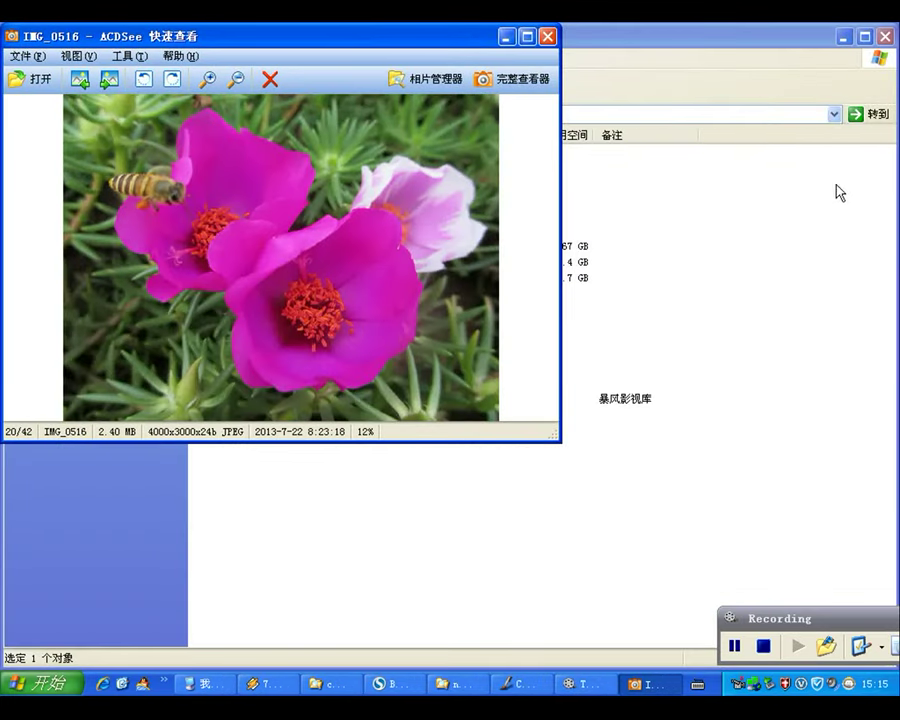
Step: Switch to Corel Painter, bring the IMG_0516 photo in front and place it over the painting's right half
left_click(516, 684)
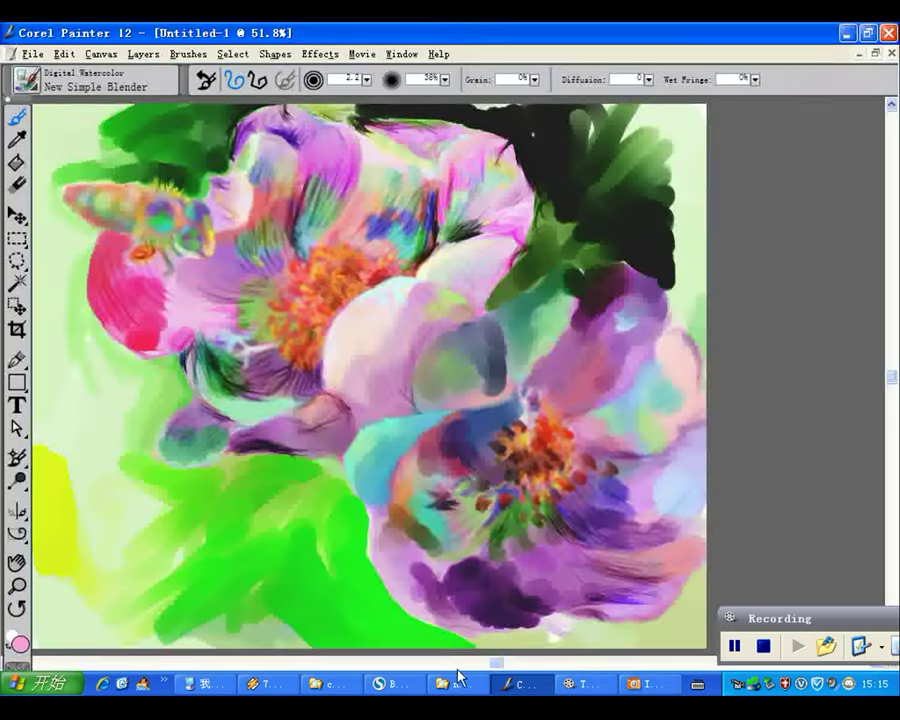
left_click(645, 684)
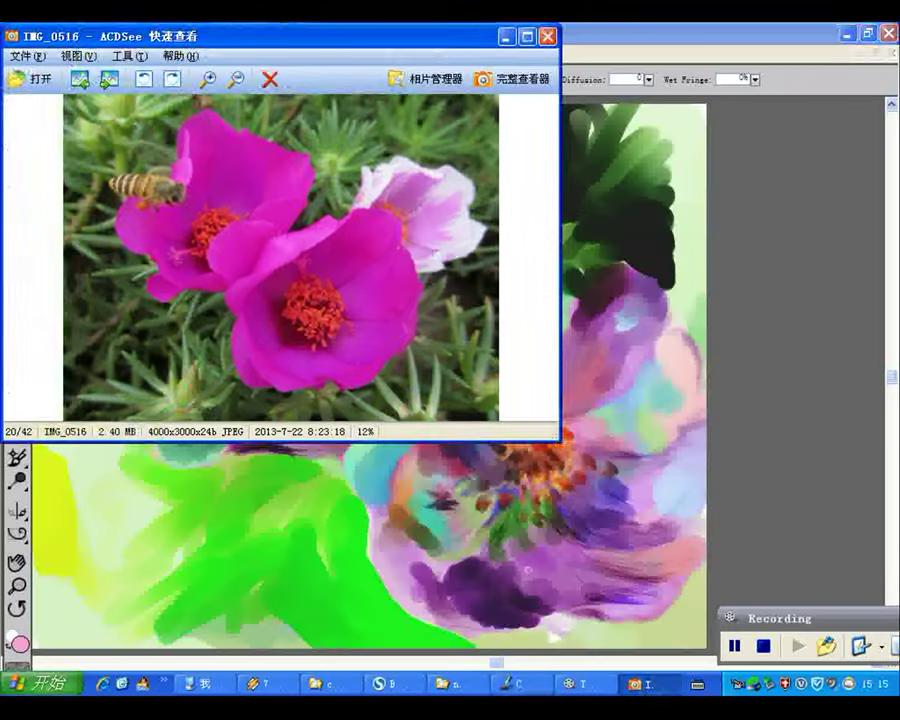
left_click_drag(291, 42, 767, 83)
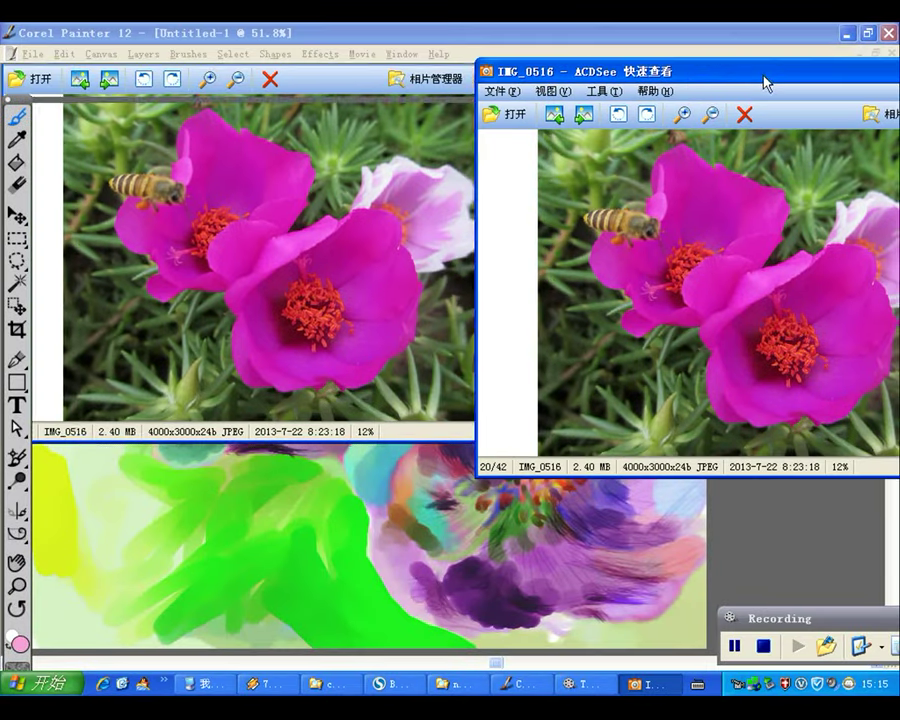
mouse_move(697, 82)
left_mouse_down()
mouse_move(773, 62)
mouse_move(593, 313)
mouse_move(662, 55)
left_mouse_up()
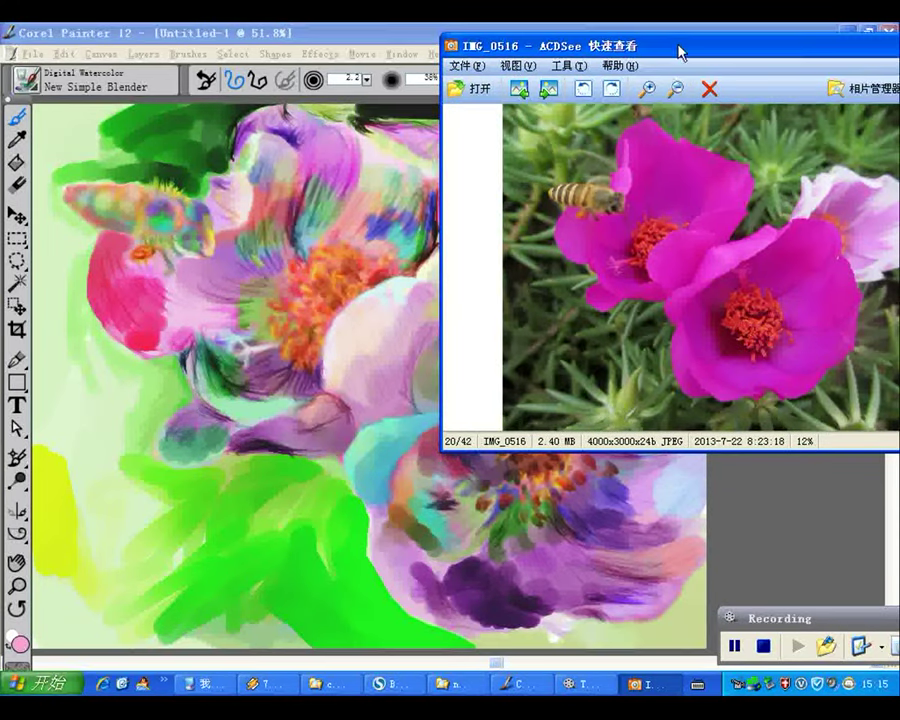
left_click_drag(695, 48, 740, 48)
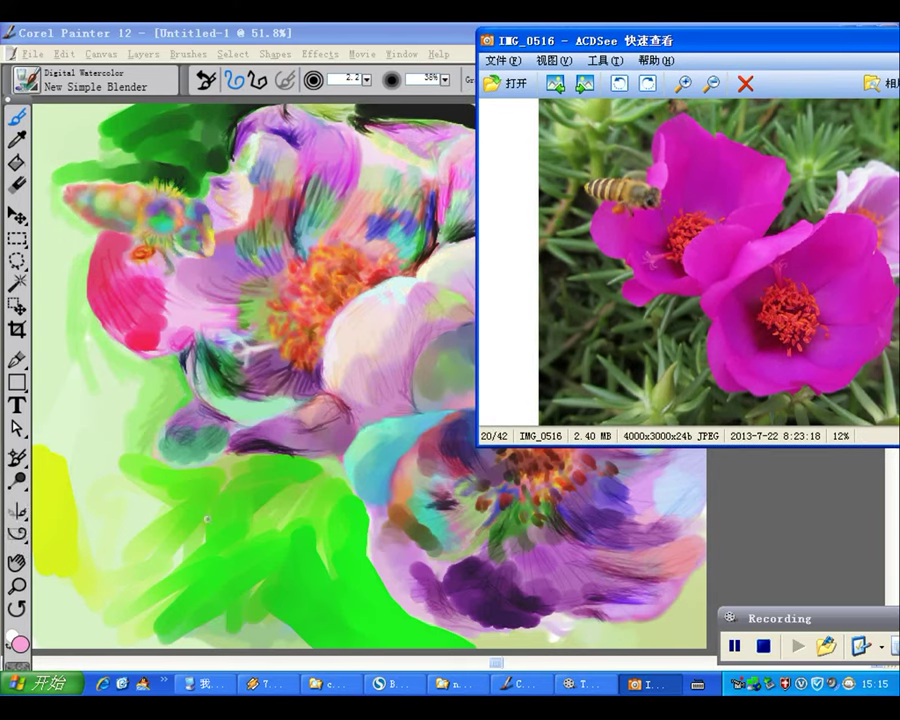
Step: Zoom the painting out to 31%, move it clear of the photo area, and bring the reference photo back beside it
left_click(16, 585)
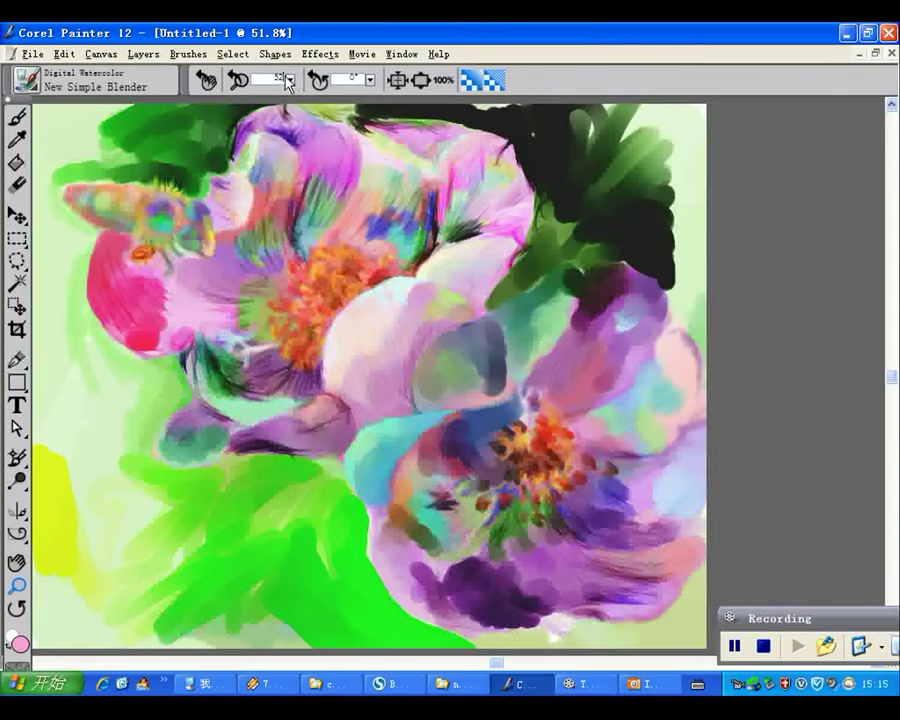
left_click_drag(290, 81, 277, 80)
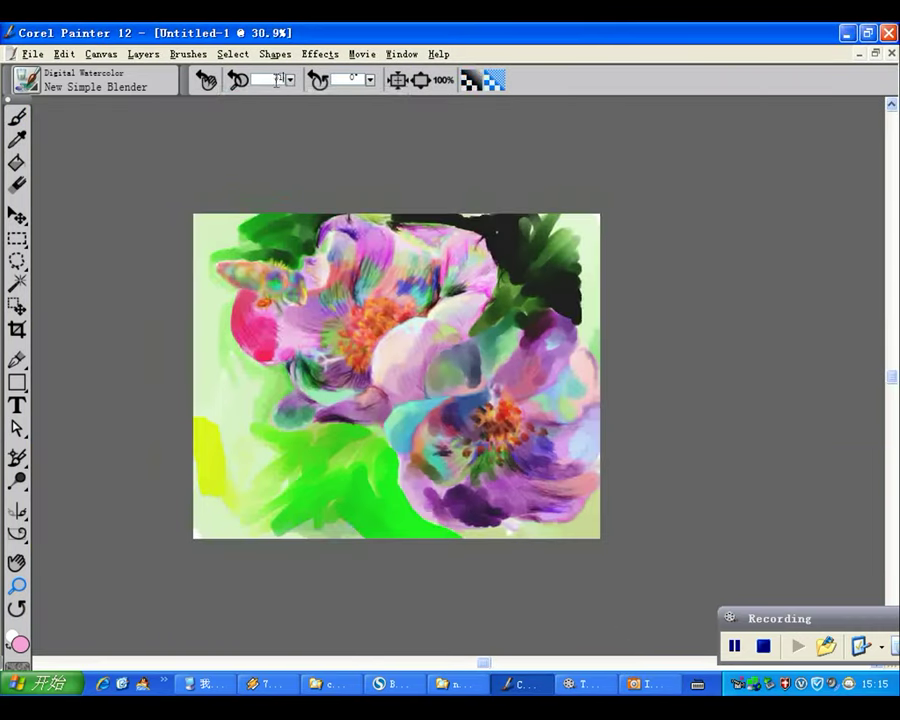
left_click(16, 562)
left_click_drag(382, 406, 228, 290)
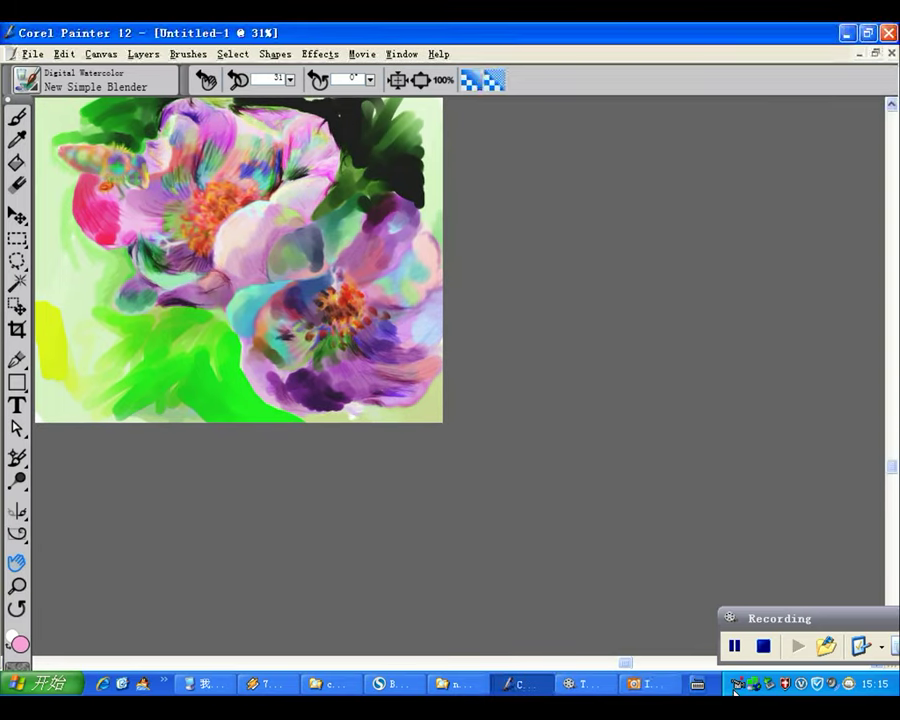
left_click(640, 686)
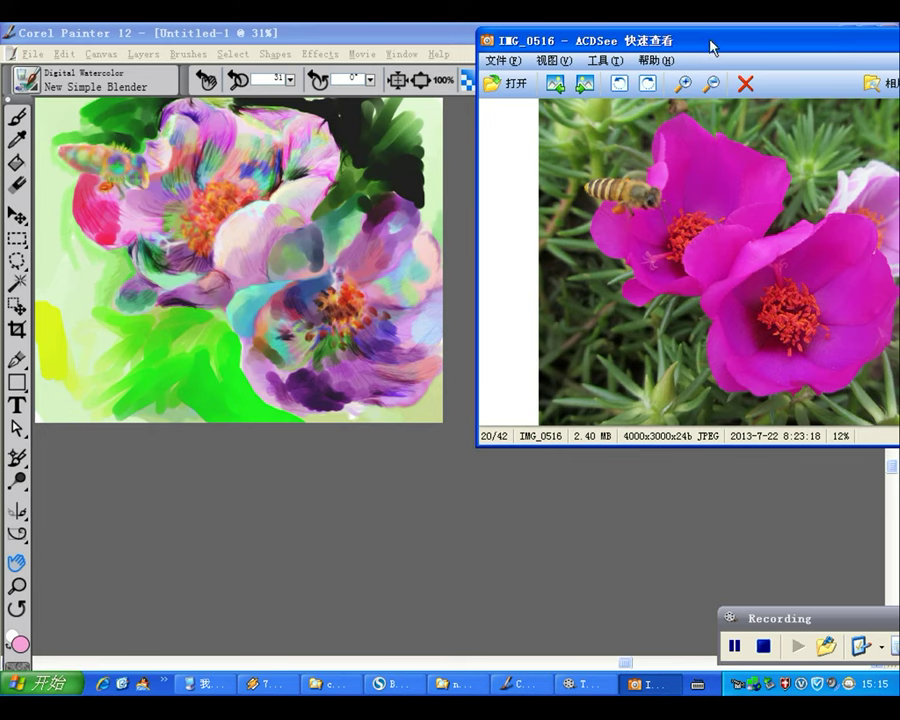
left_click_drag(698, 47, 687, 46)
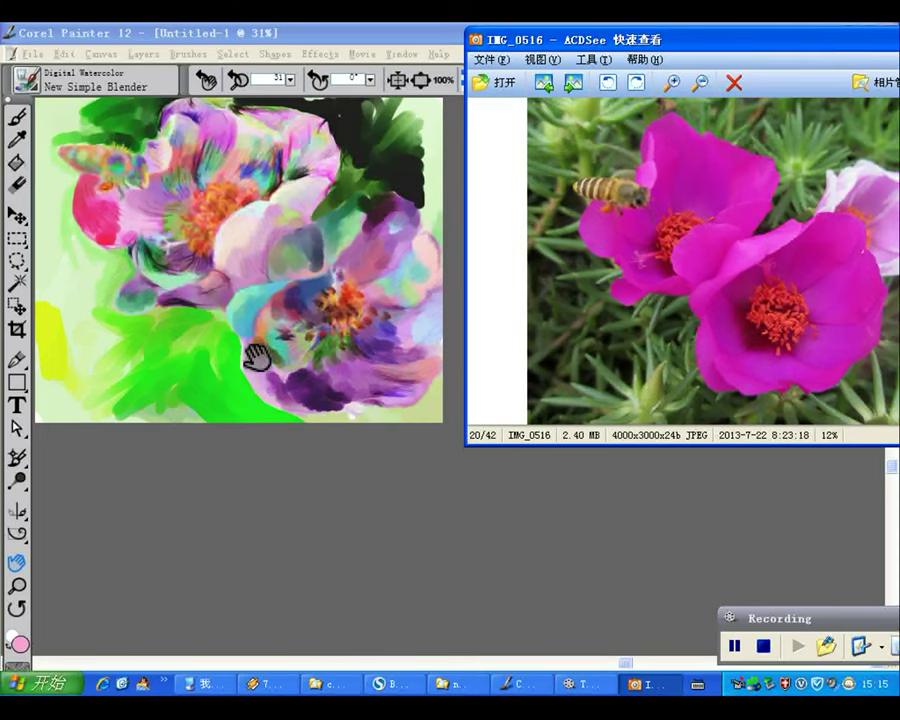
Step: Narrow the Corel Painter window so the reference photo stays visible beside it, and center the painting in the narrowed window
mouse_move(257, 357)
left_mouse_down()
mouse_move(256, 416)
mouse_move(286, 496)
left_mouse_up()
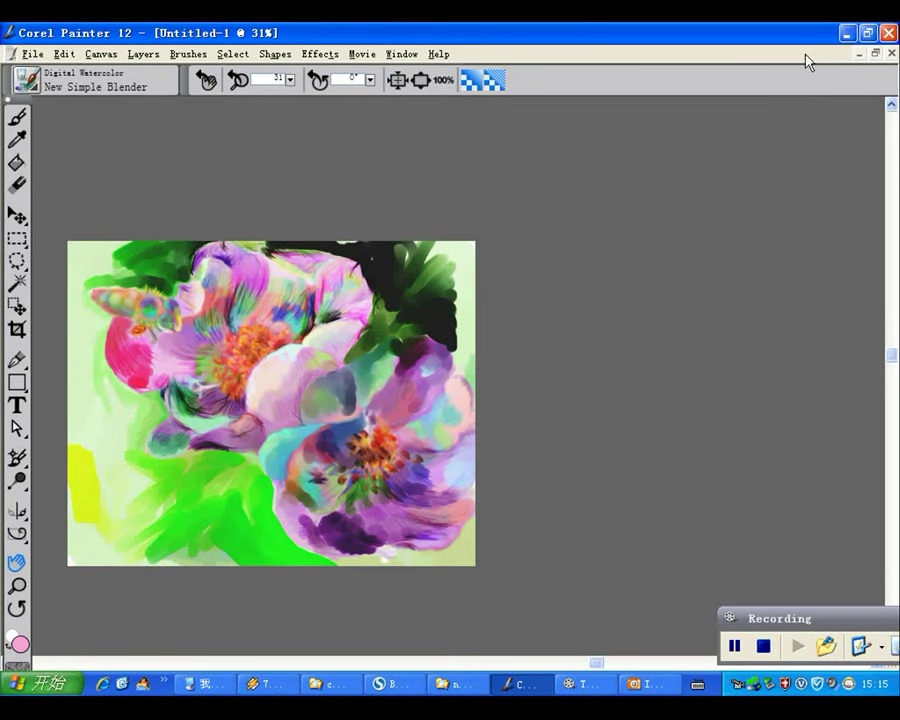
left_click(870, 35)
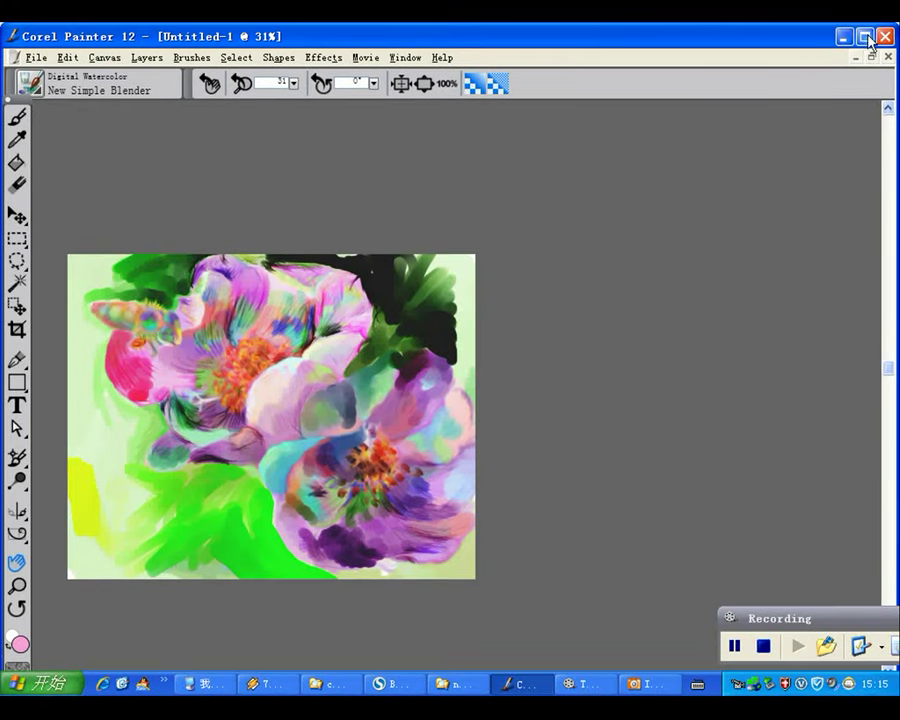
left_click_drag(897, 113, 523, 113)
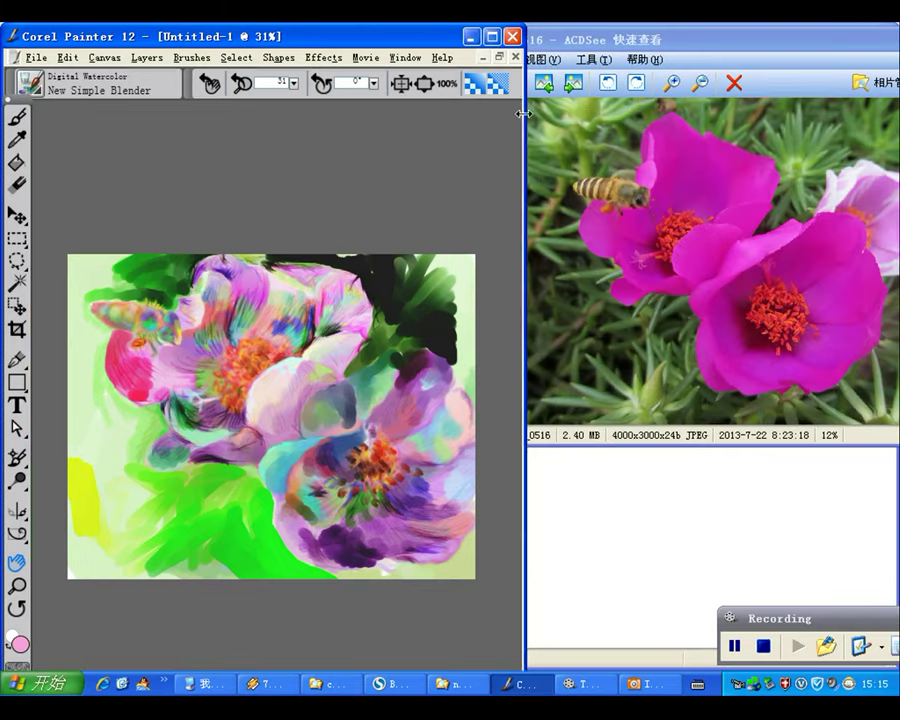
left_click_drag(177, 429, 355, 384)
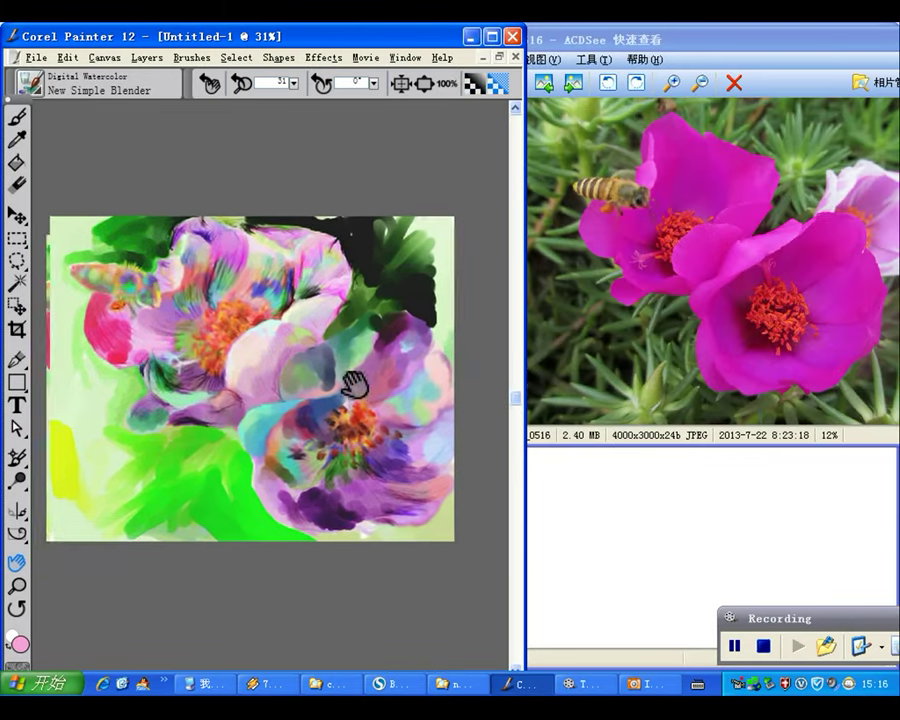